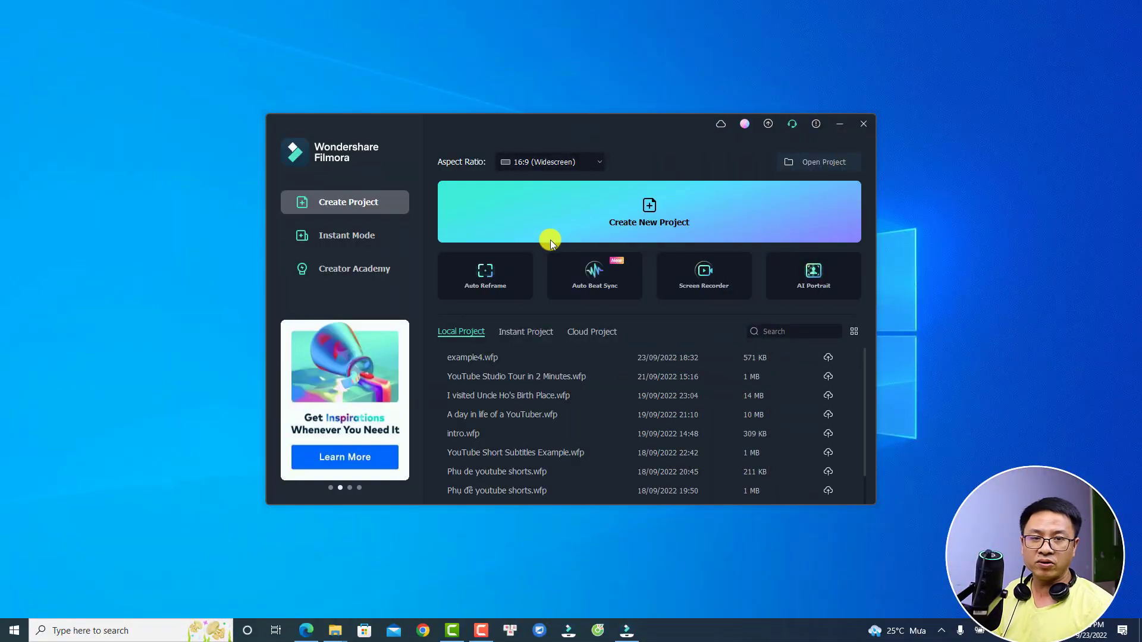
- Open Instant Mode and browse the Business, Upbeat, Slideshow and Cinematic template categories
click(345, 237)
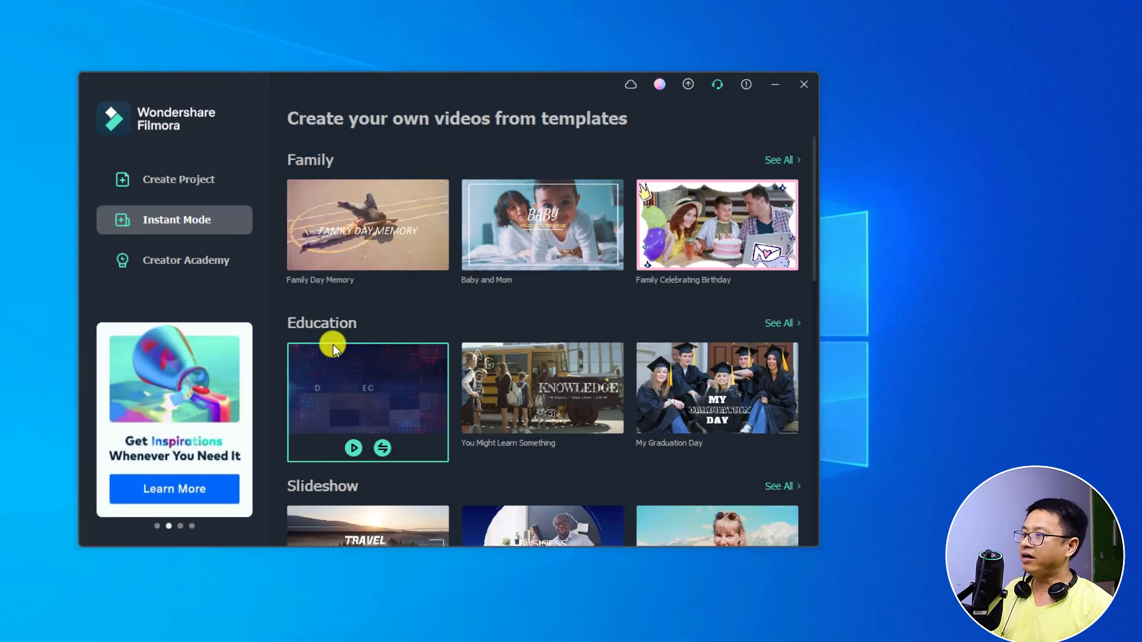
scroll(369, 458, down, 2)
scroll(398, 472, down, 2)
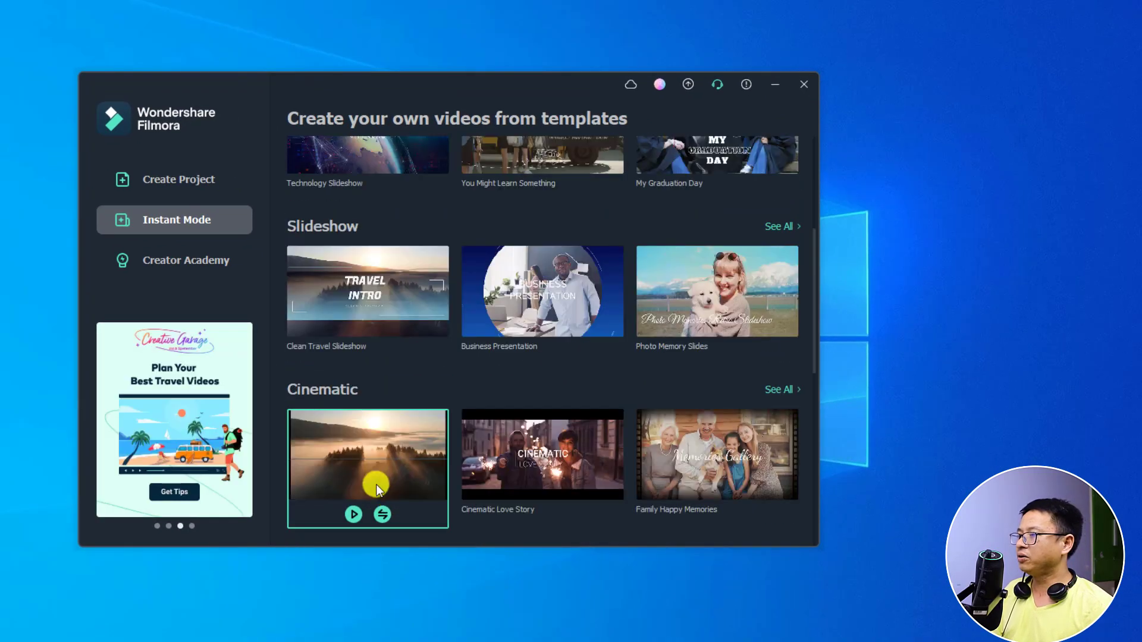
scroll(416, 434, down, 4)
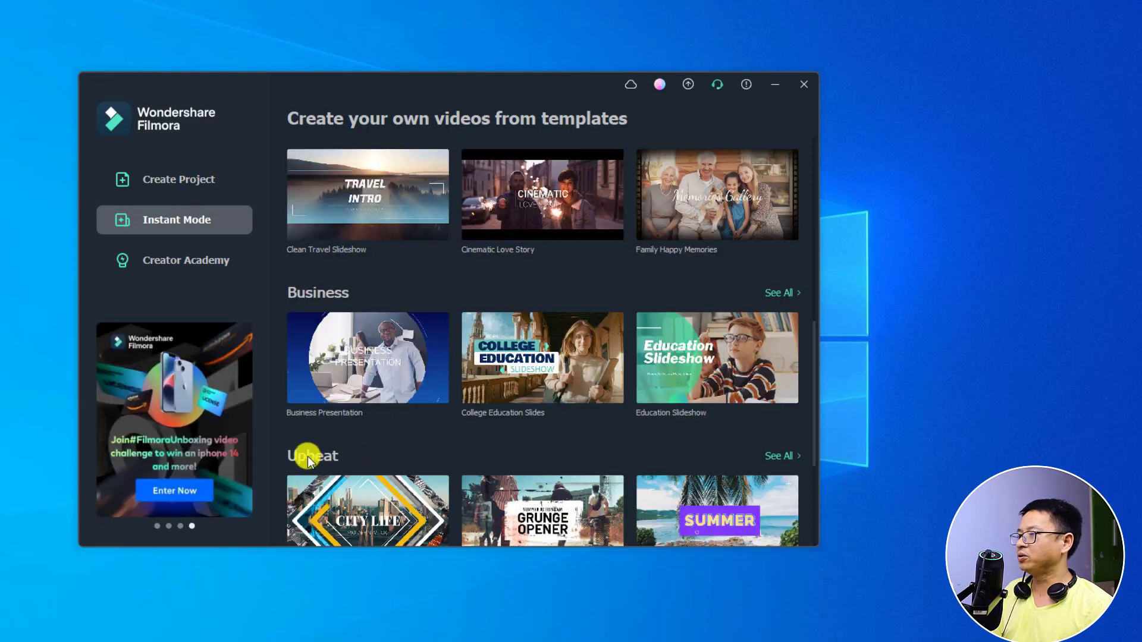
mouse_move(402, 322)
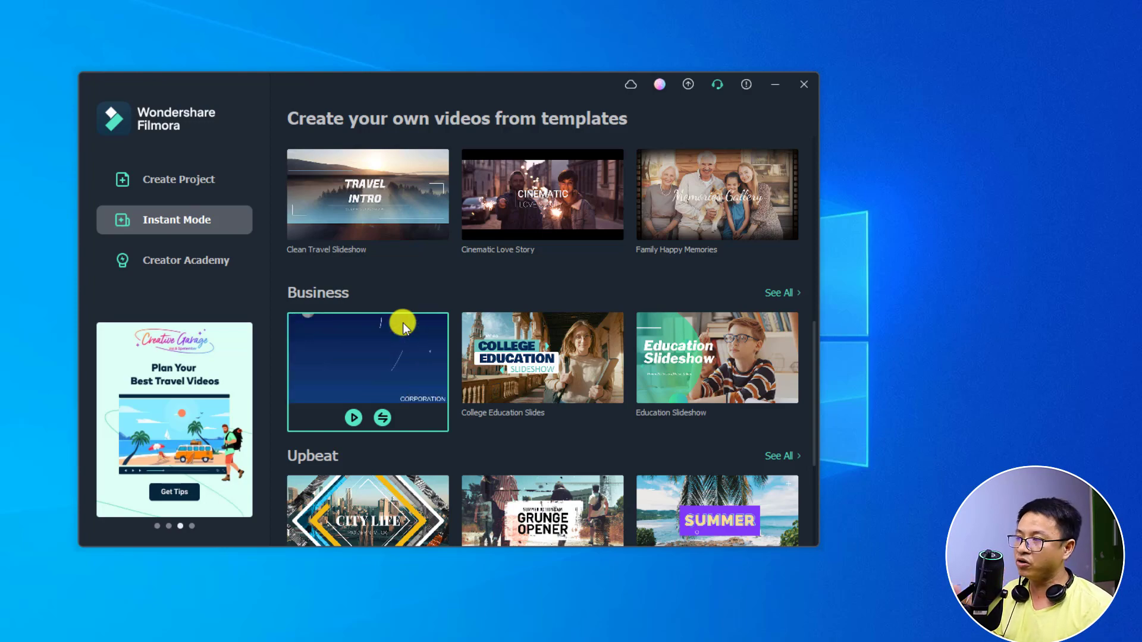
scroll(408, 365, up, 4)
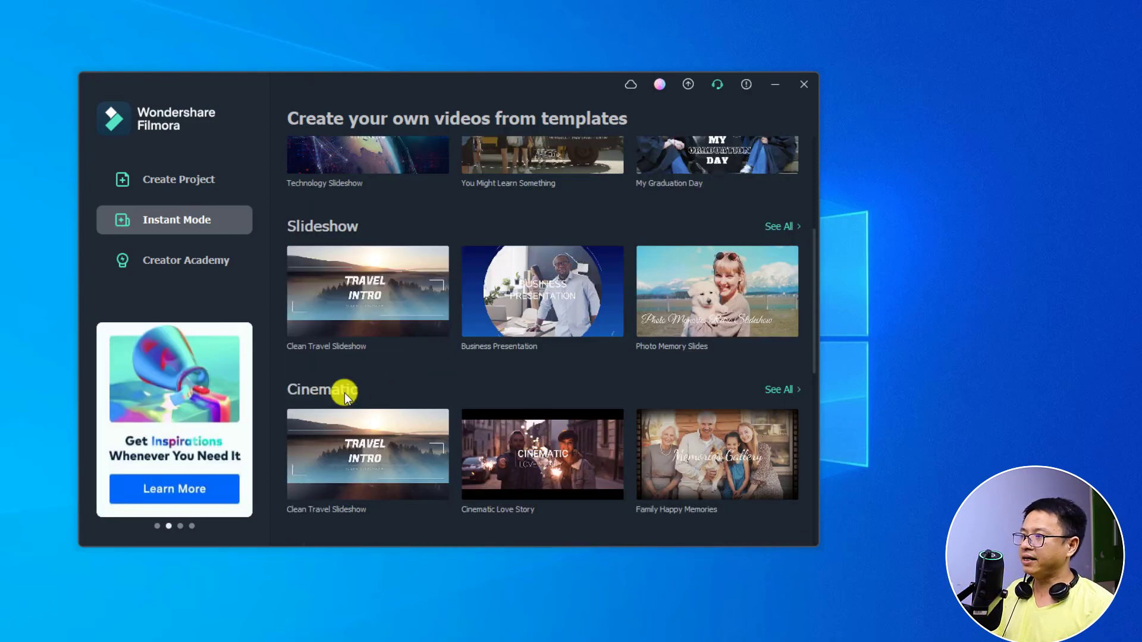
mouse_move(420, 476)
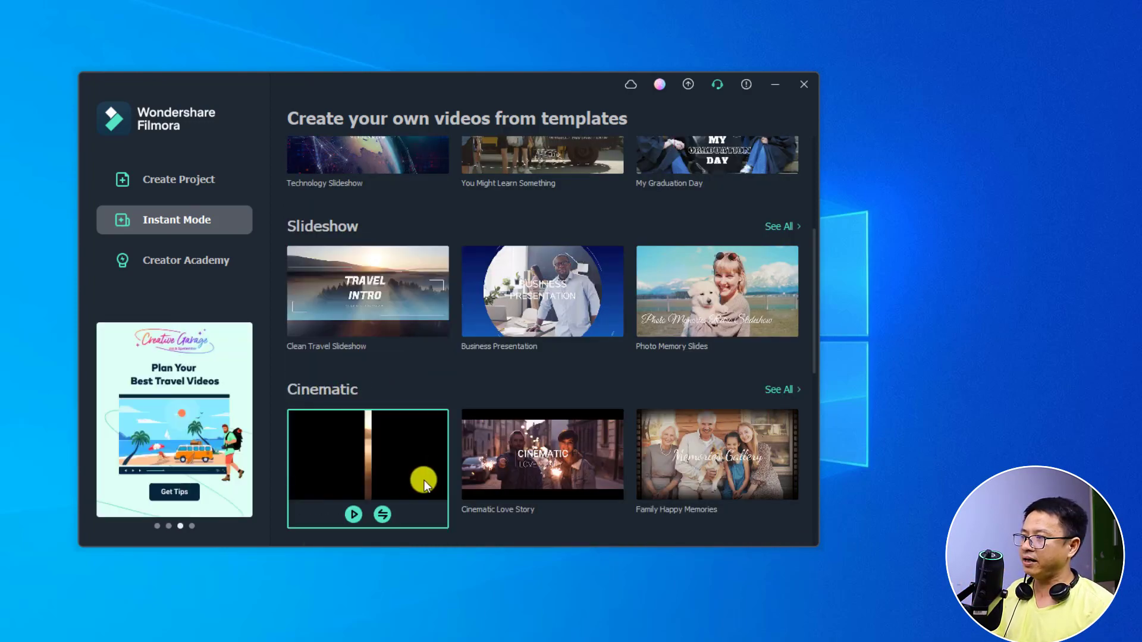
- Preview Clean Travel Slideshow and Family Happy Memories, then start a project from Family Happy Memories
click(355, 517)
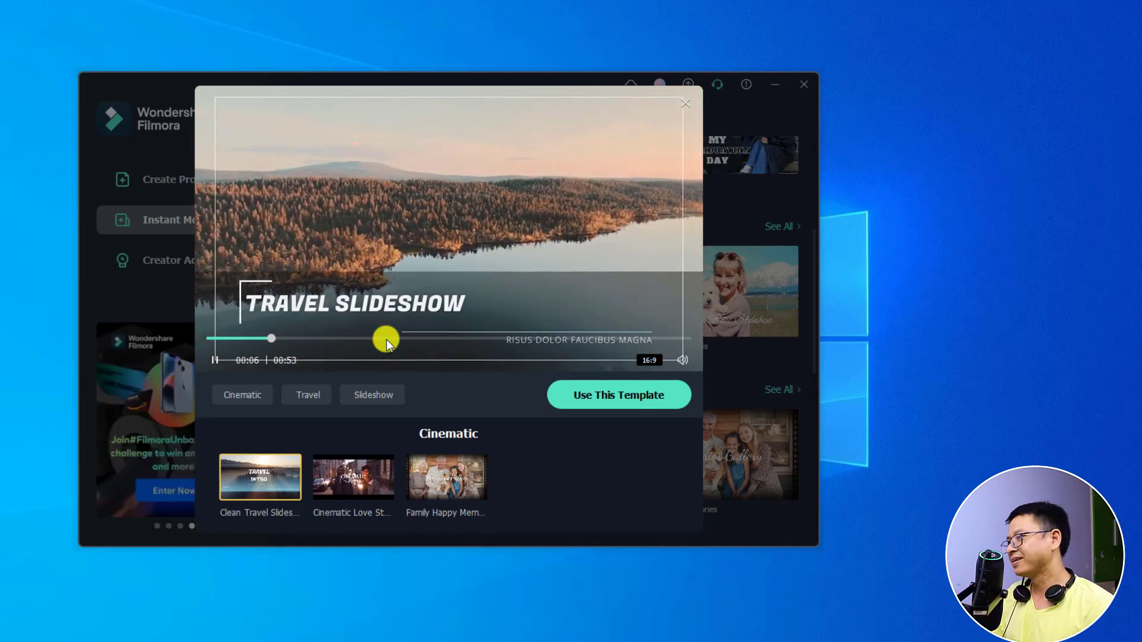
click(218, 362)
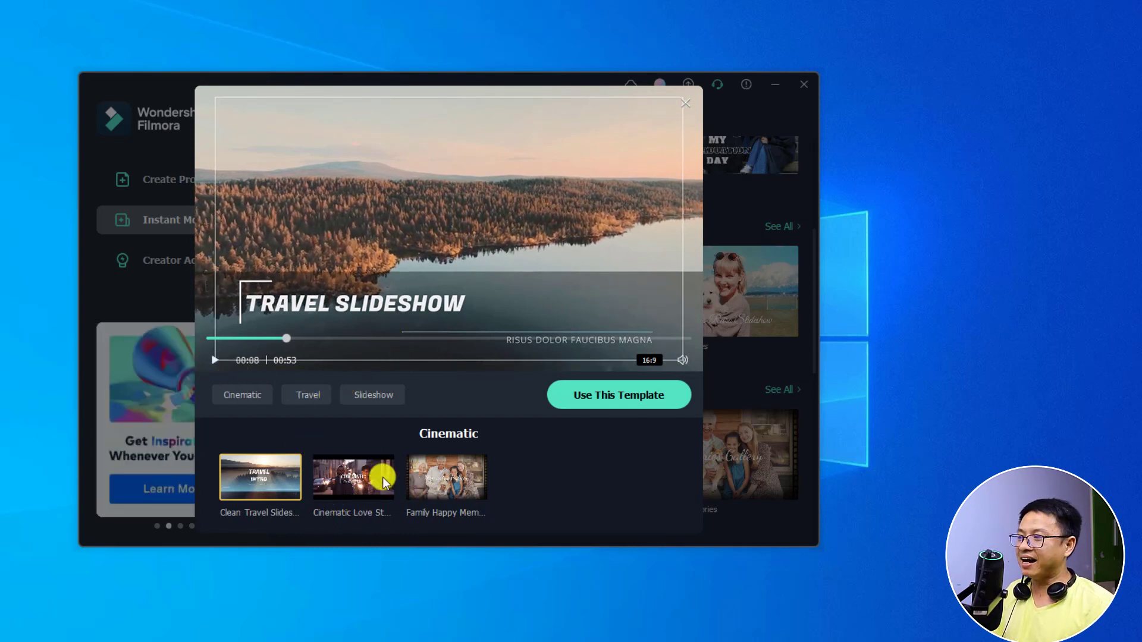
click(448, 492)
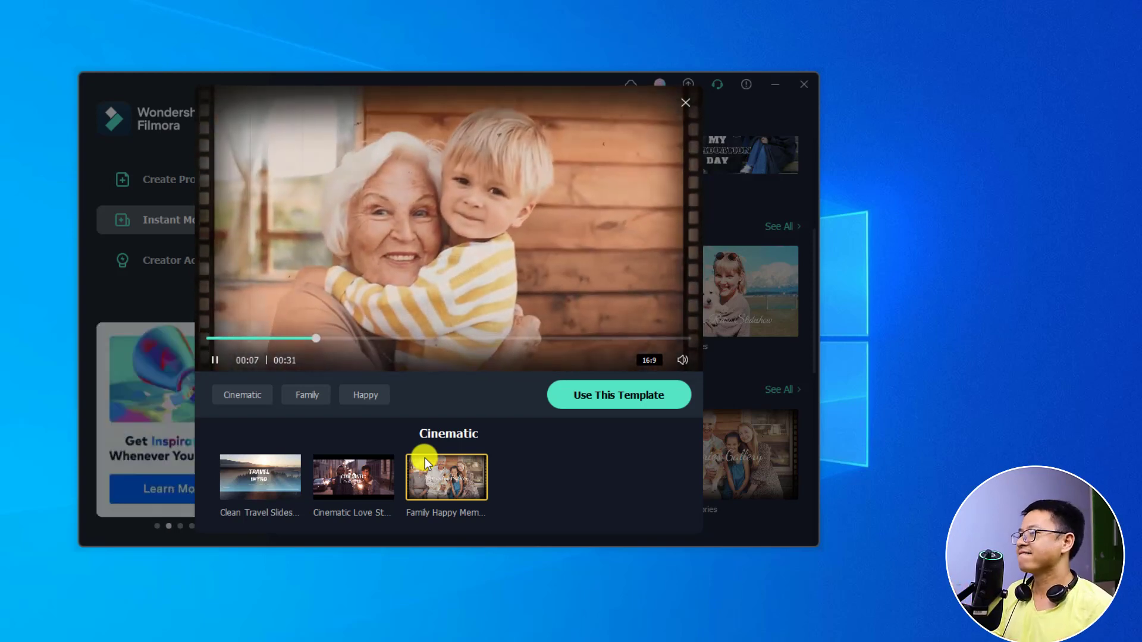
key(space)
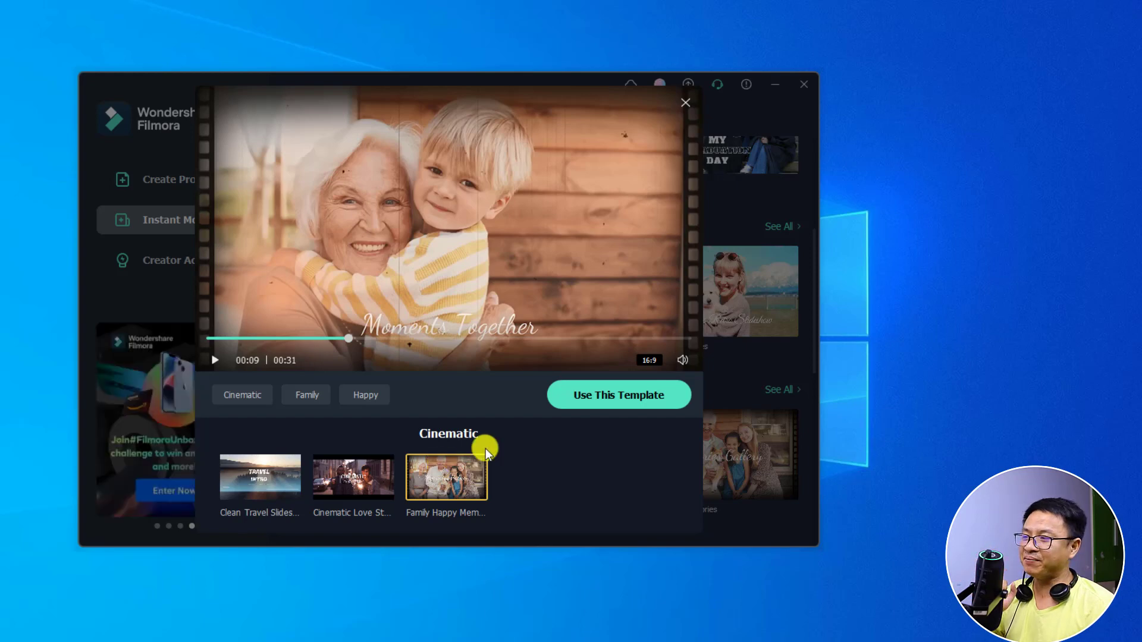
click(598, 397)
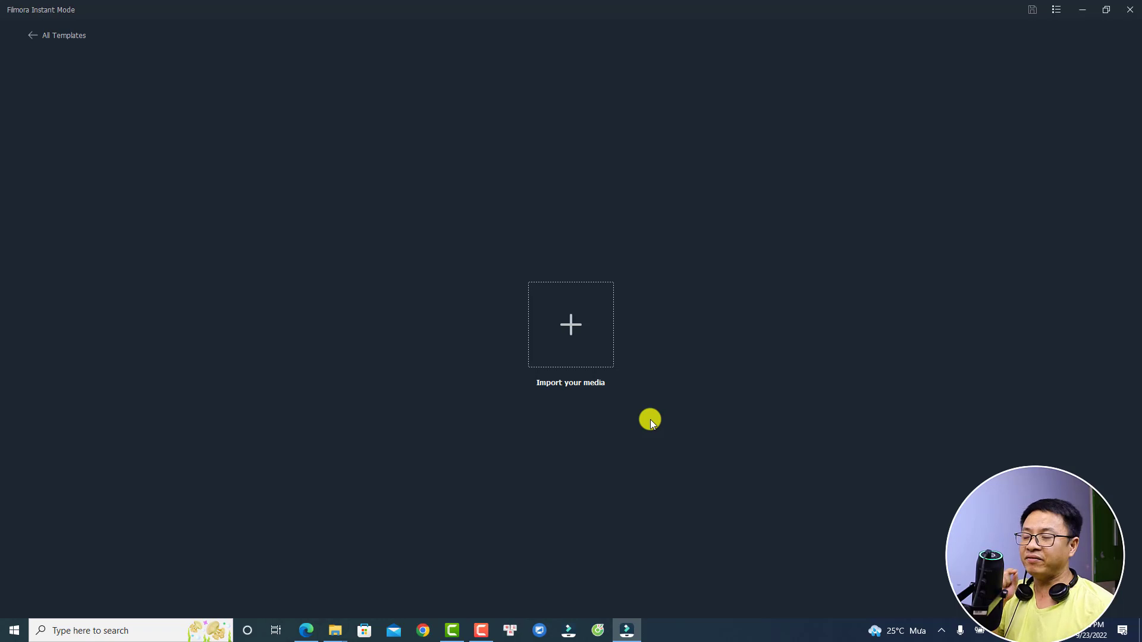
- Import the eight GoPro clips GH013330–GH013337 from the YouTube Studio Tour in 3 Minutes folder
click(568, 327)
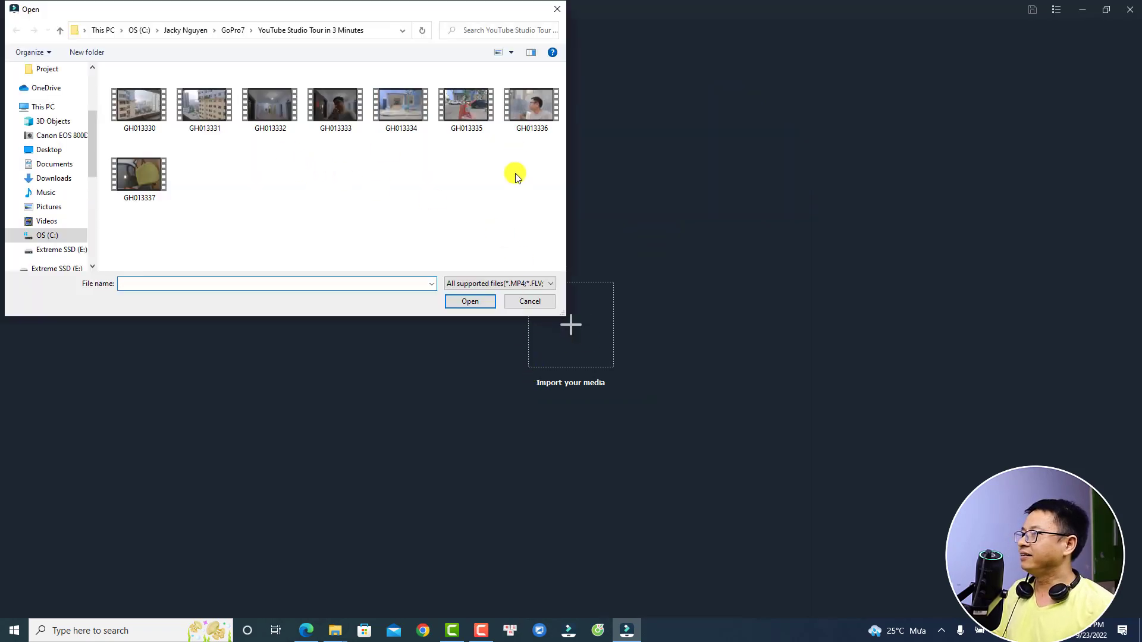
drag(526, 203, 124, 94)
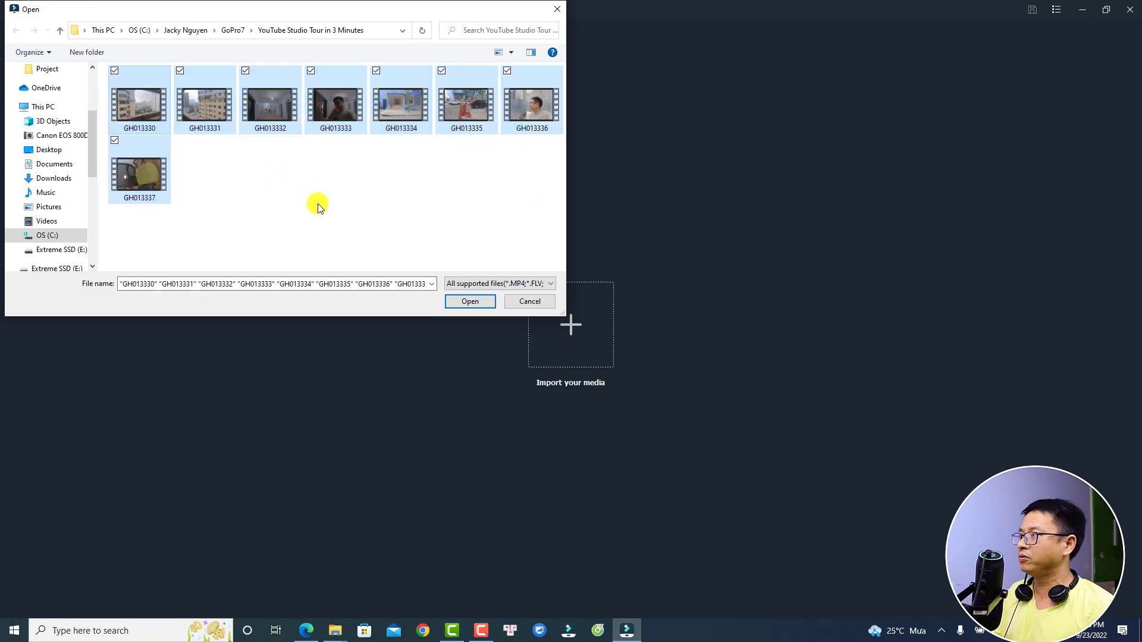
click(474, 217)
drag(520, 224, 137, 98)
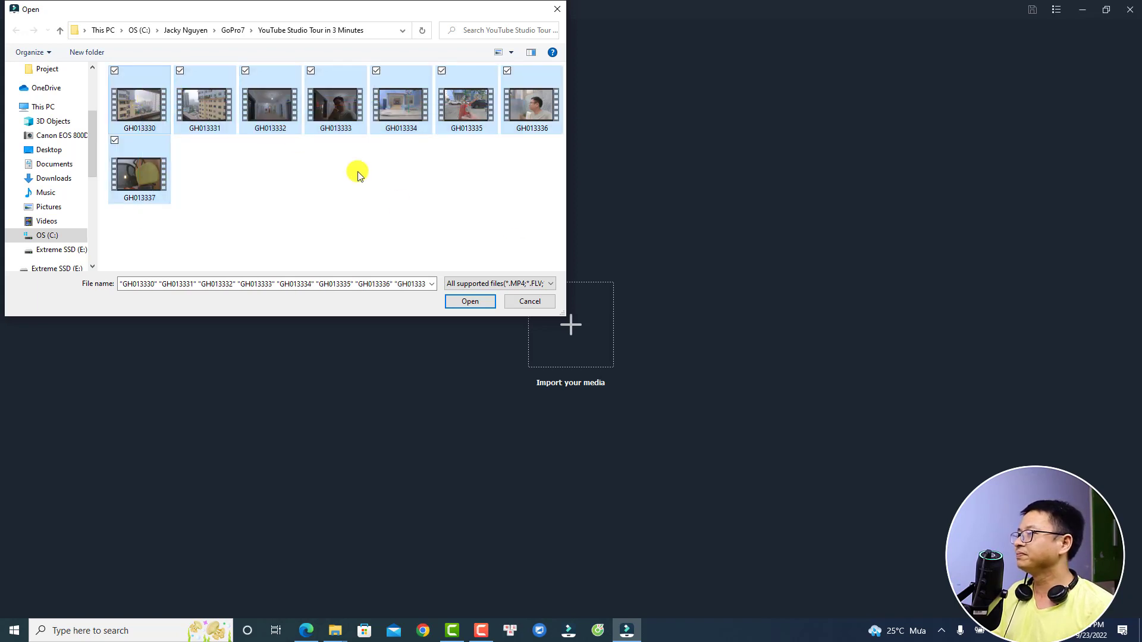
click(467, 301)
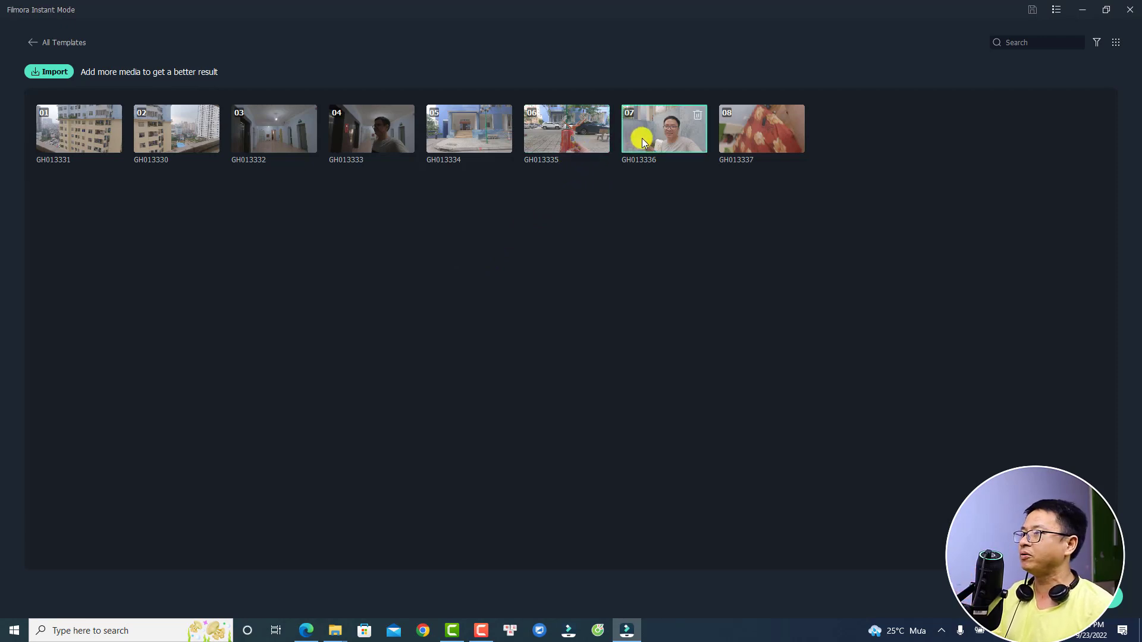
- Move GH013336 to slot 01 and delete GH013330, turning off future delete confirmations
drag(643, 143, 115, 153)
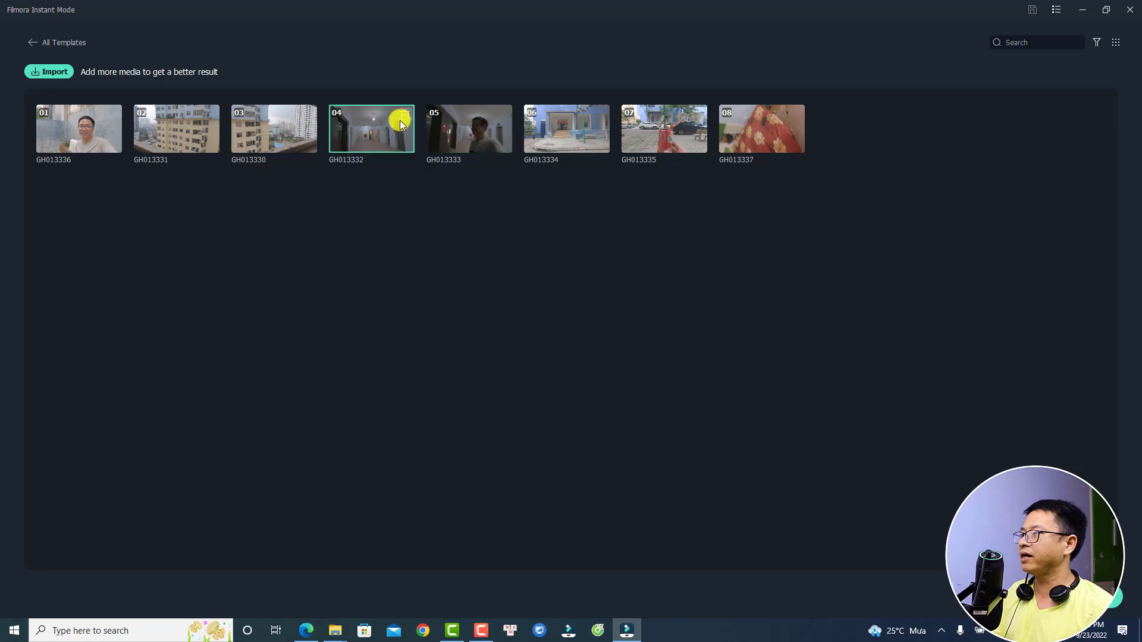
click(305, 118)
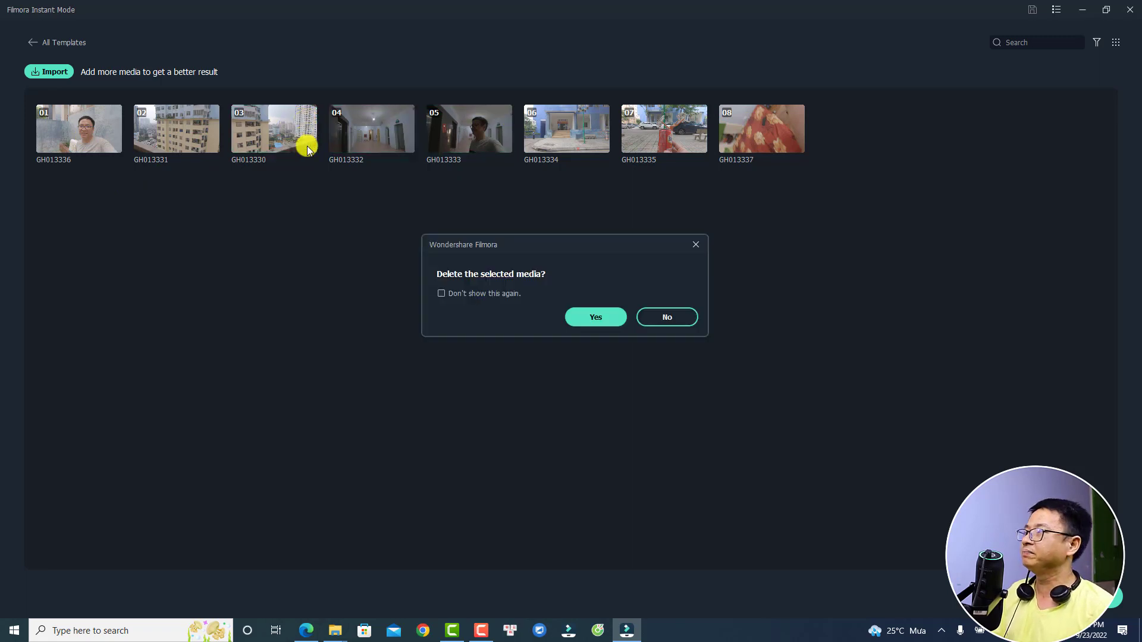
click(441, 293)
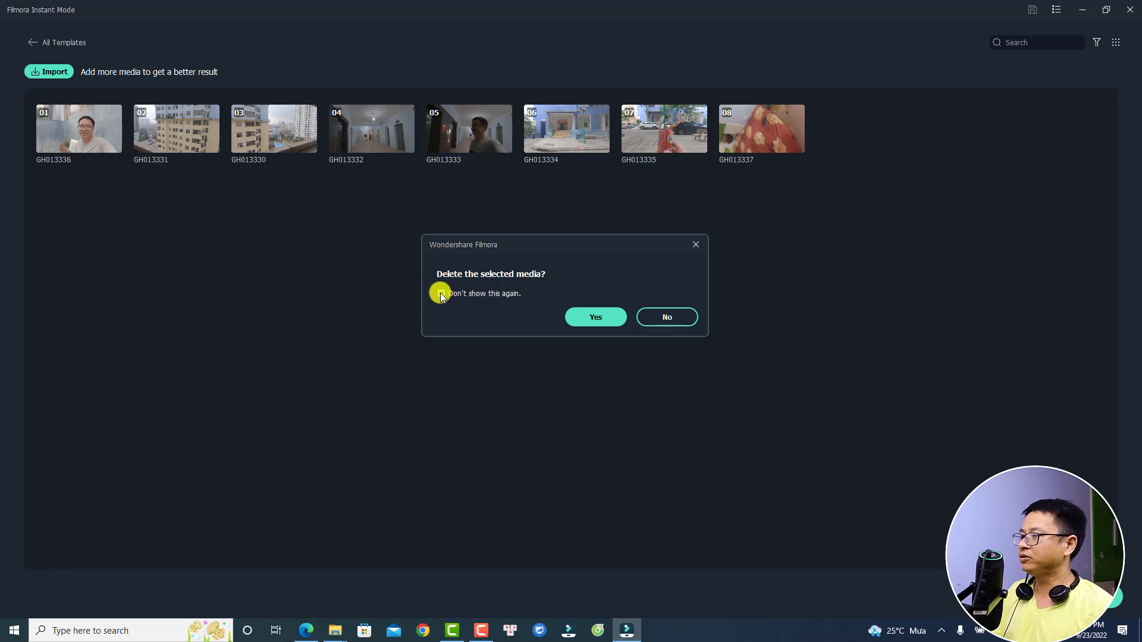
click(596, 317)
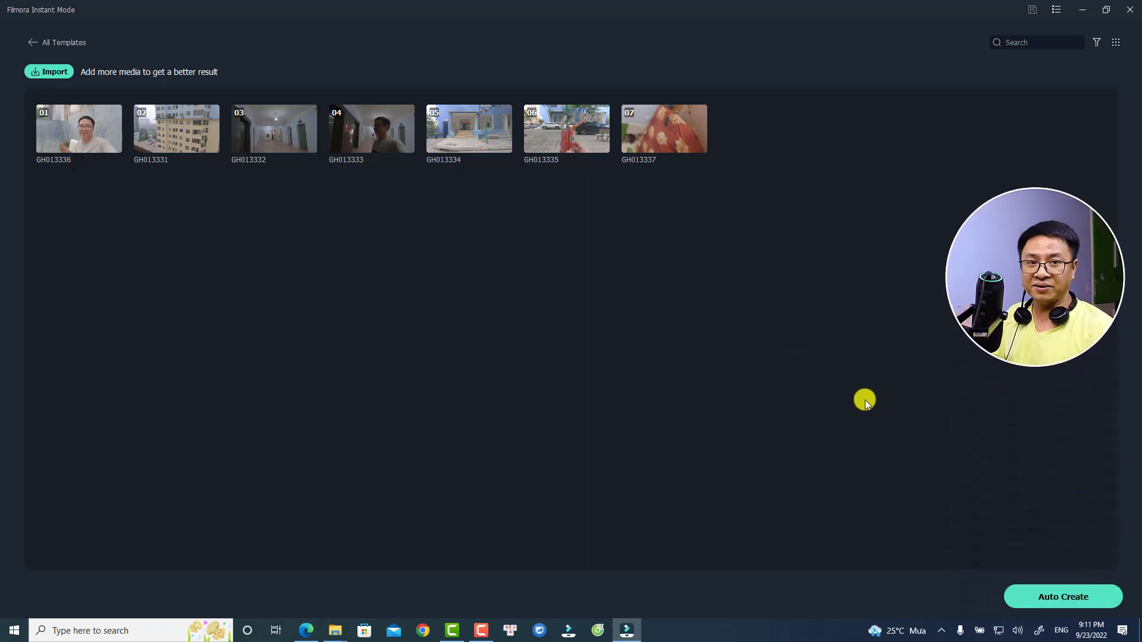
- Auto Create the Family Happy Memories video from the seven clips, yielding 11 segments
click(1050, 598)
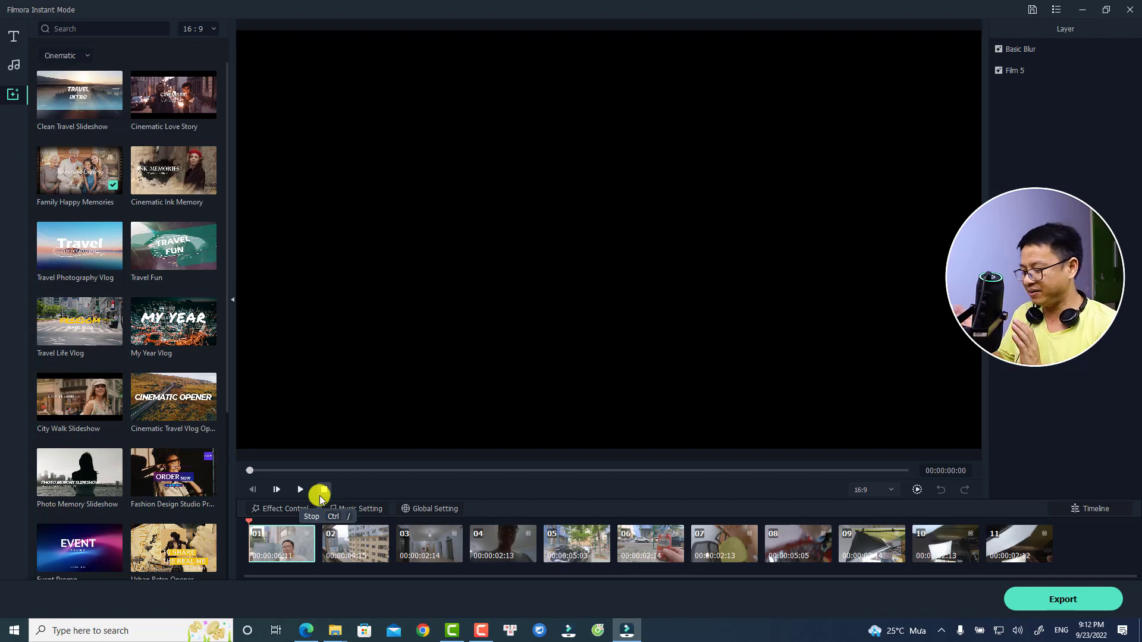
key(space)
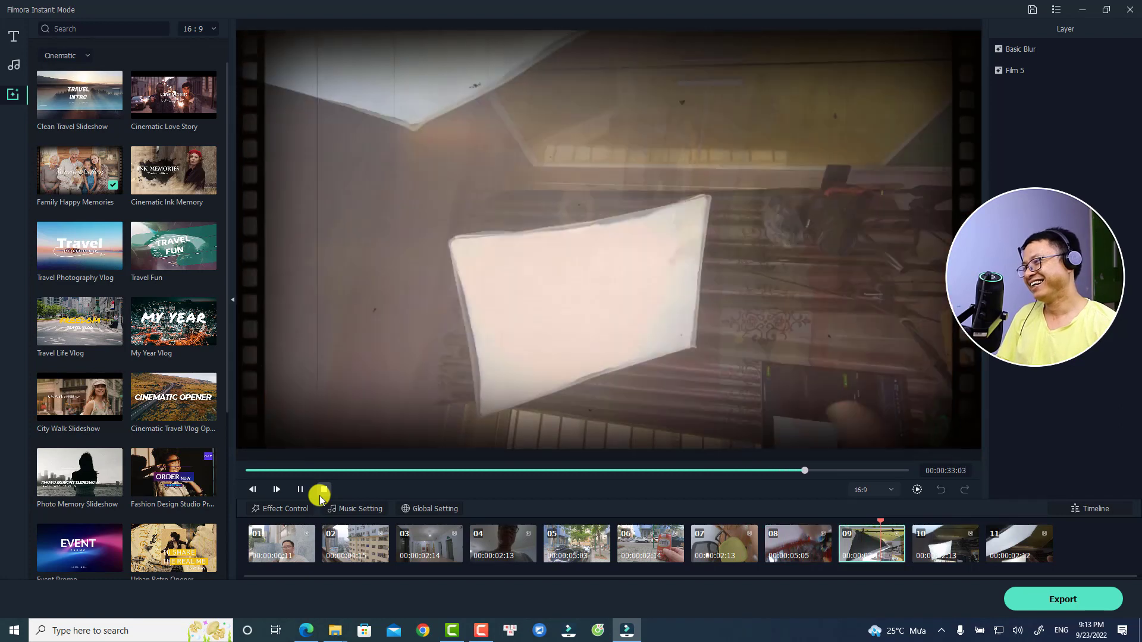
key(space)
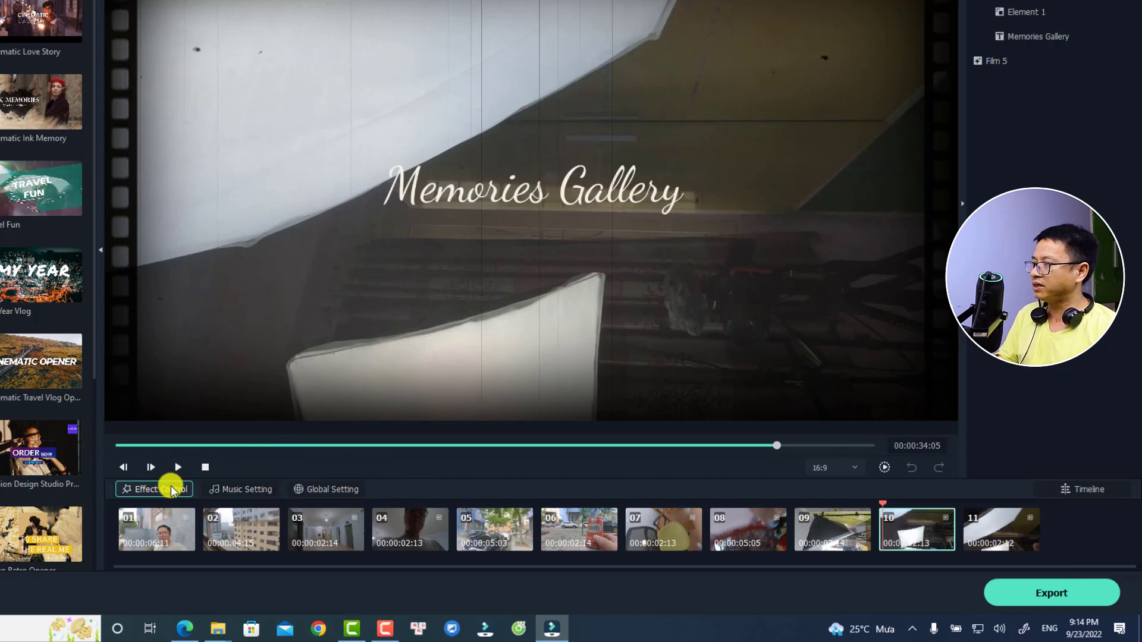
click(154, 490)
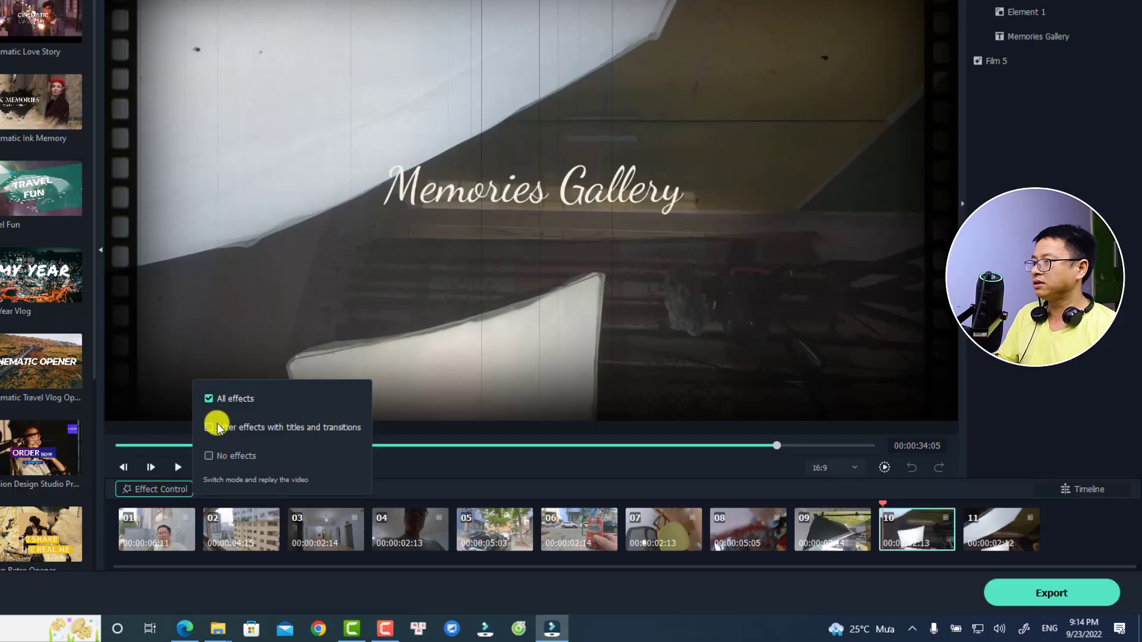
click(212, 428)
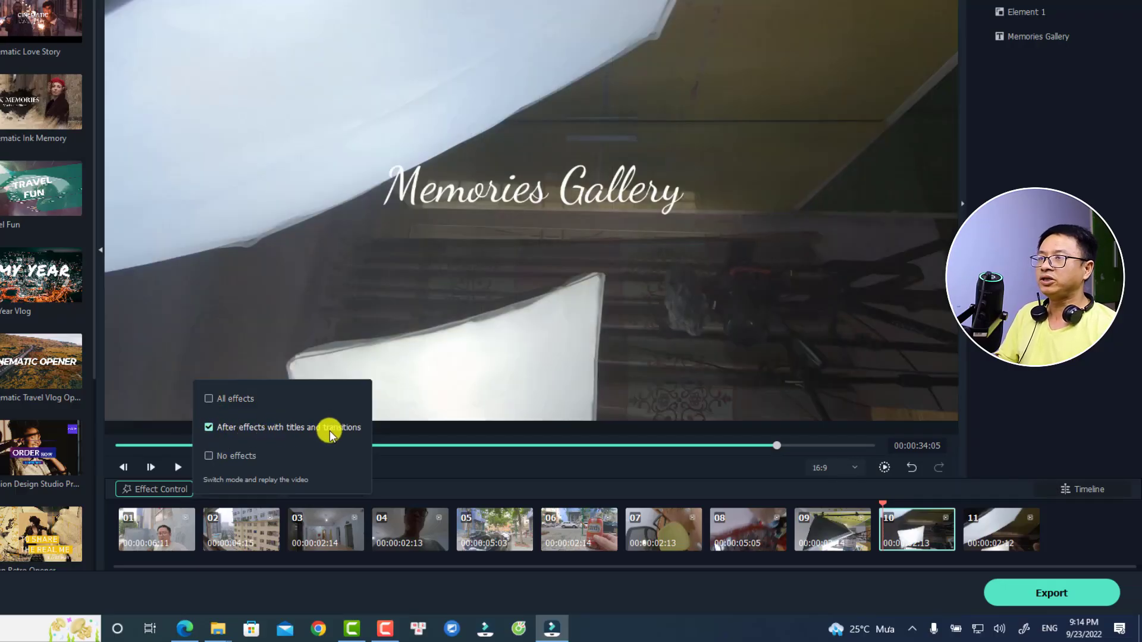
click(209, 457)
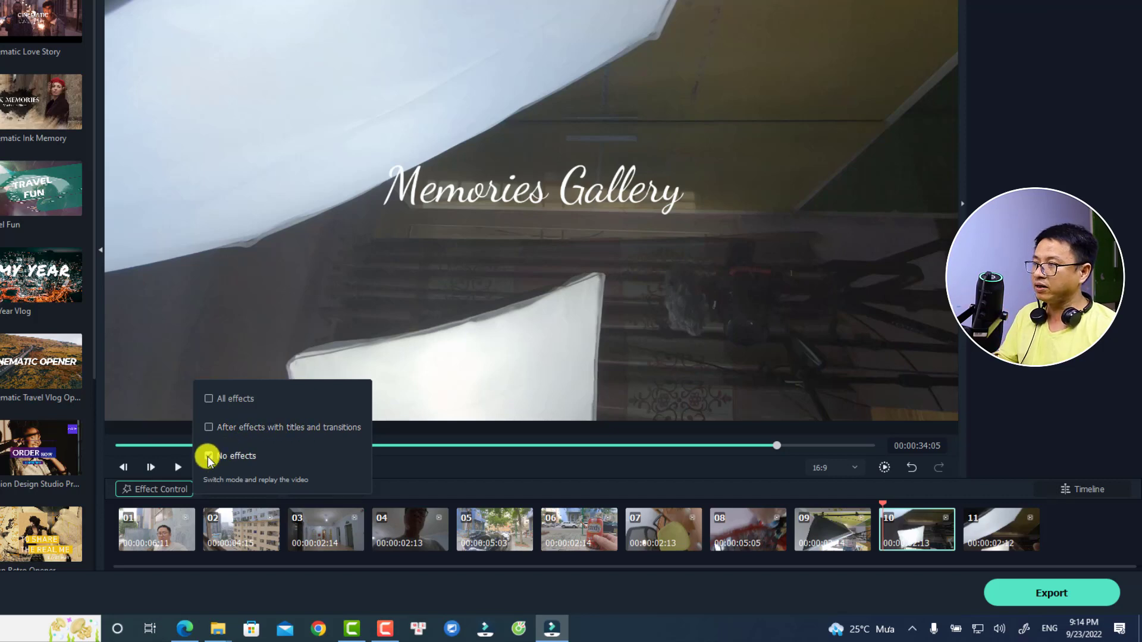
click(209, 400)
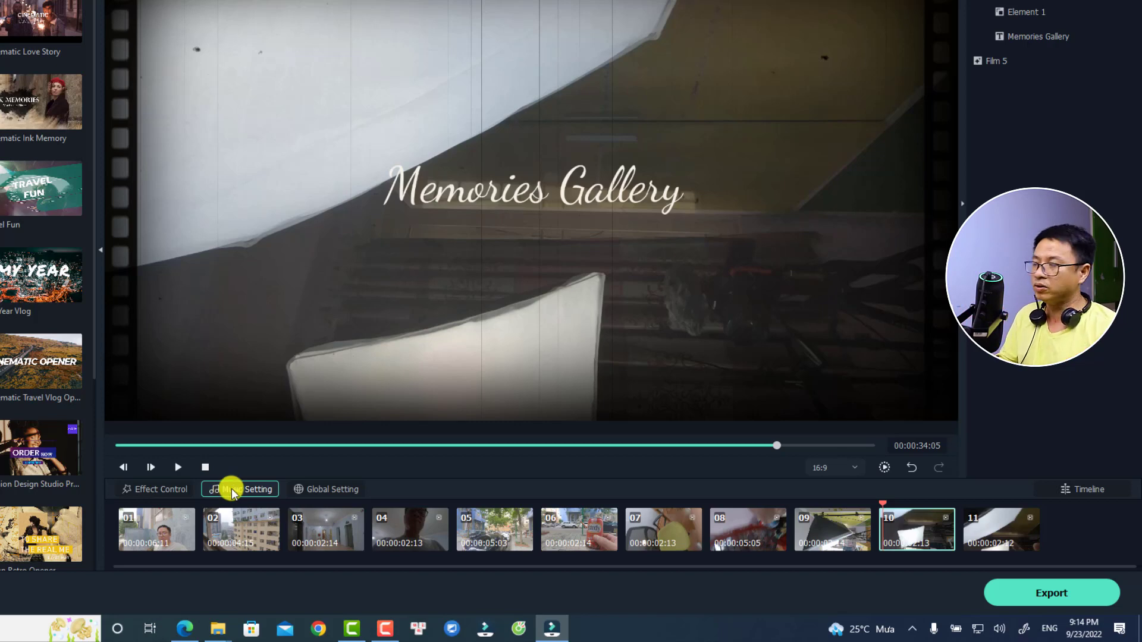
- Set the Southern Sky music to 53% volume, 4.51 s fade-in and 5.58 s fade-out
click(244, 489)
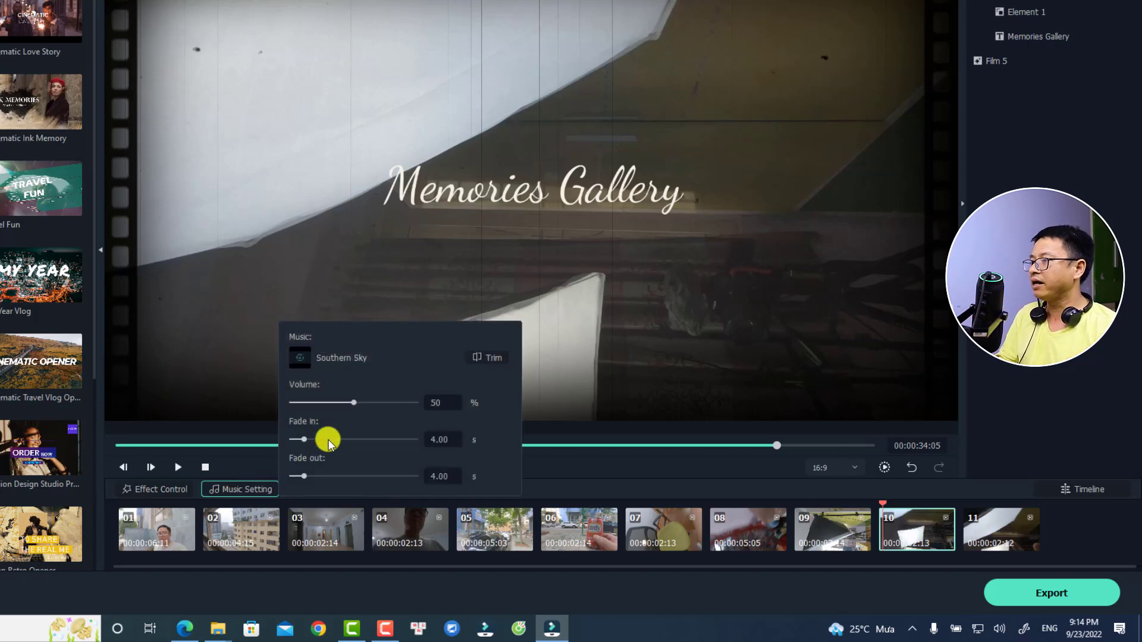
mouse_move(364, 402)
mouse_down()
mouse_move(348, 407)
mouse_move(372, 402)
mouse_move(358, 402)
mouse_up()
drag(303, 440, 309, 476)
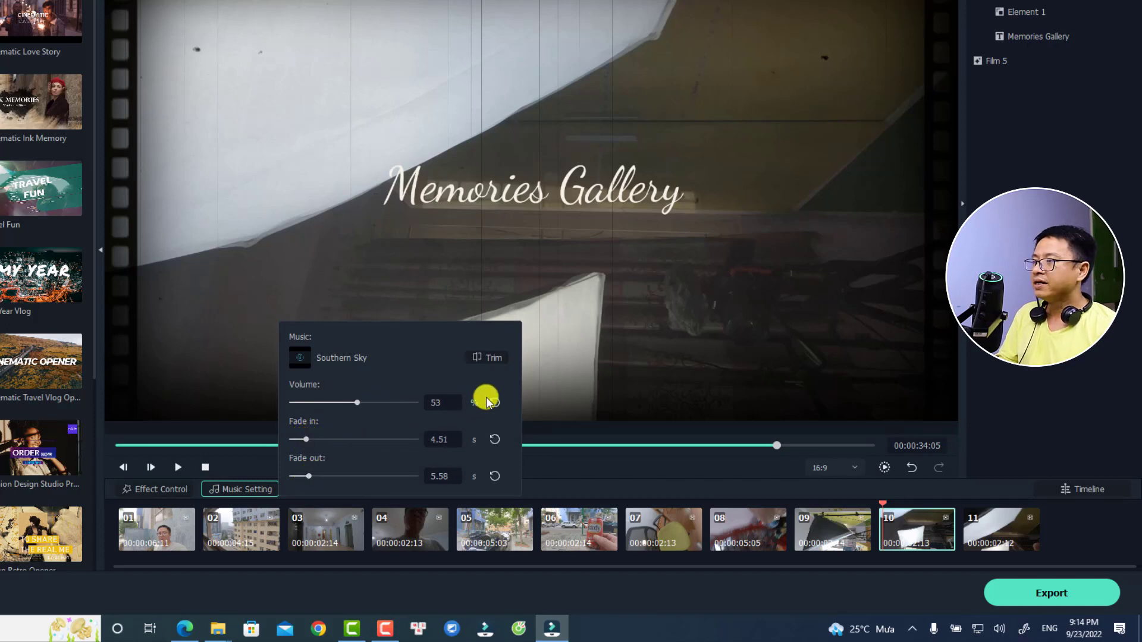
- Trim the background music to a later section of the song
click(479, 357)
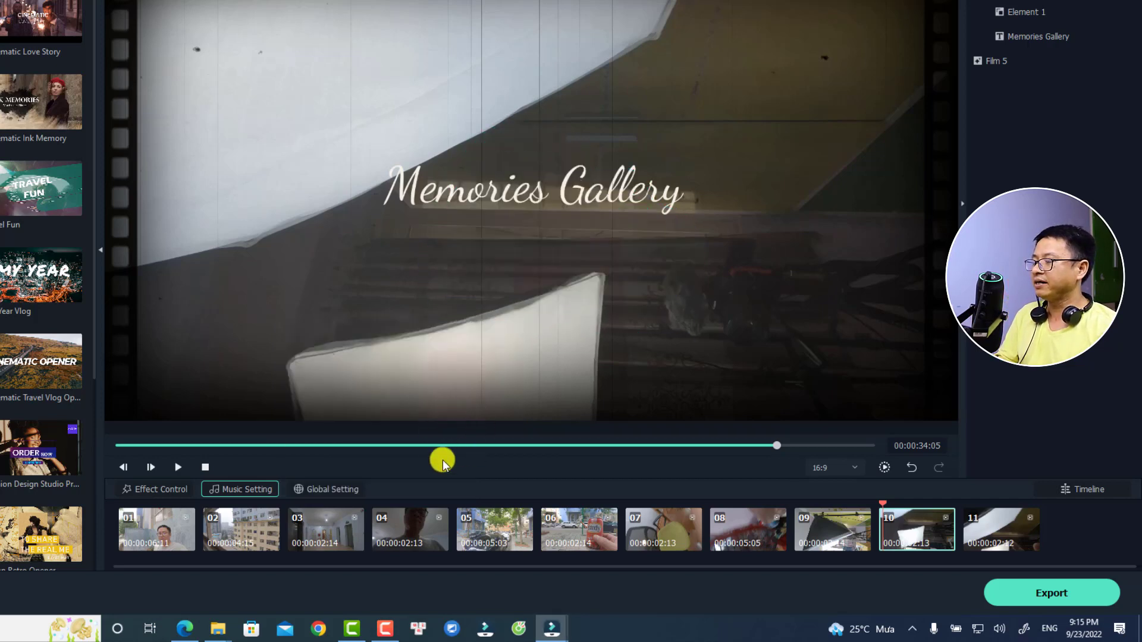
drag(294, 382, 357, 382)
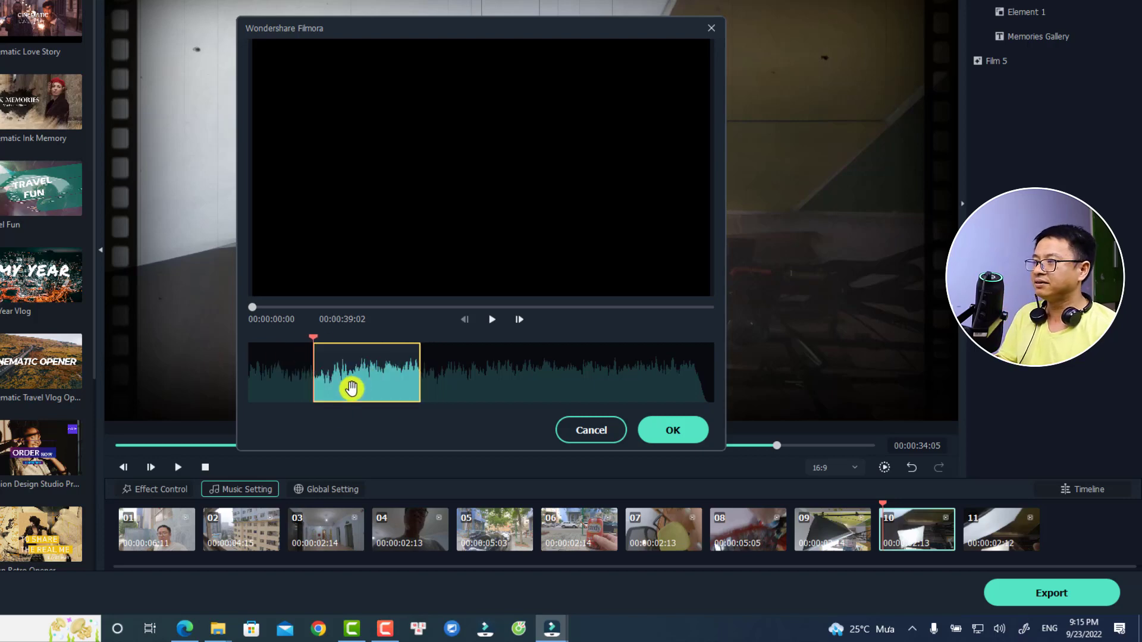
click(665, 446)
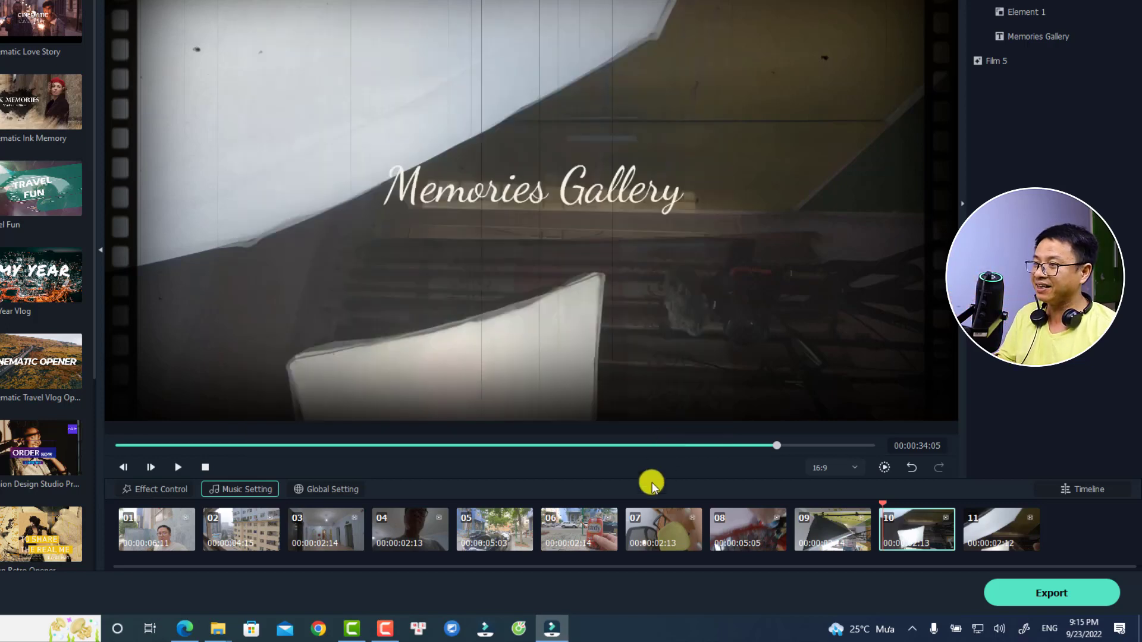
click(327, 491)
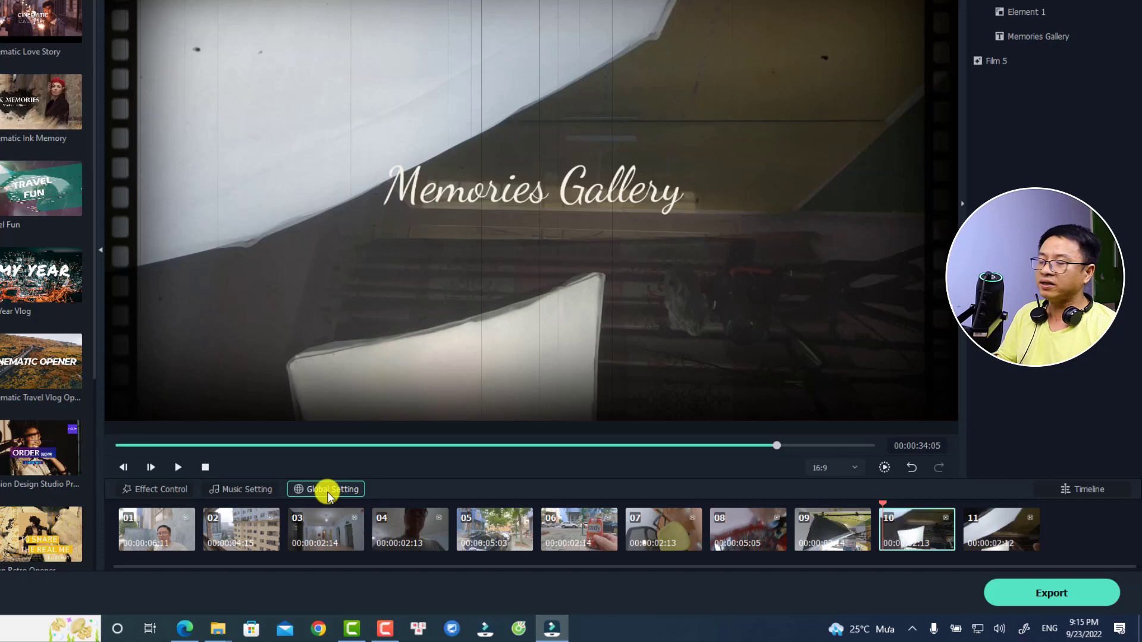
- Cap the slideshow duration at Max 30s in the global settings
click(327, 492)
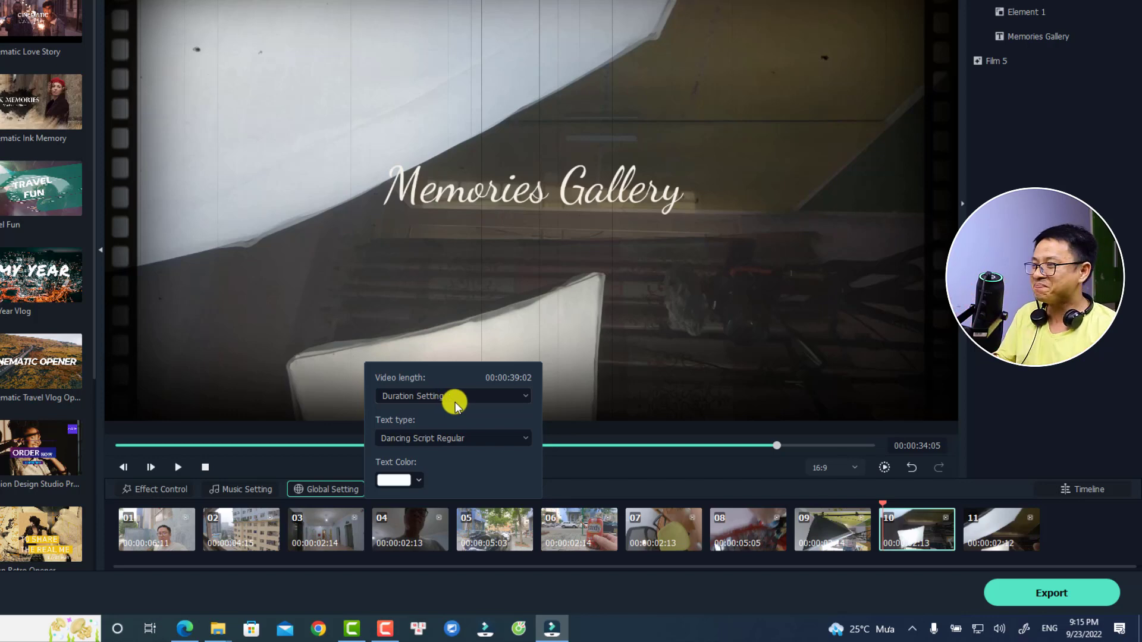
click(463, 399)
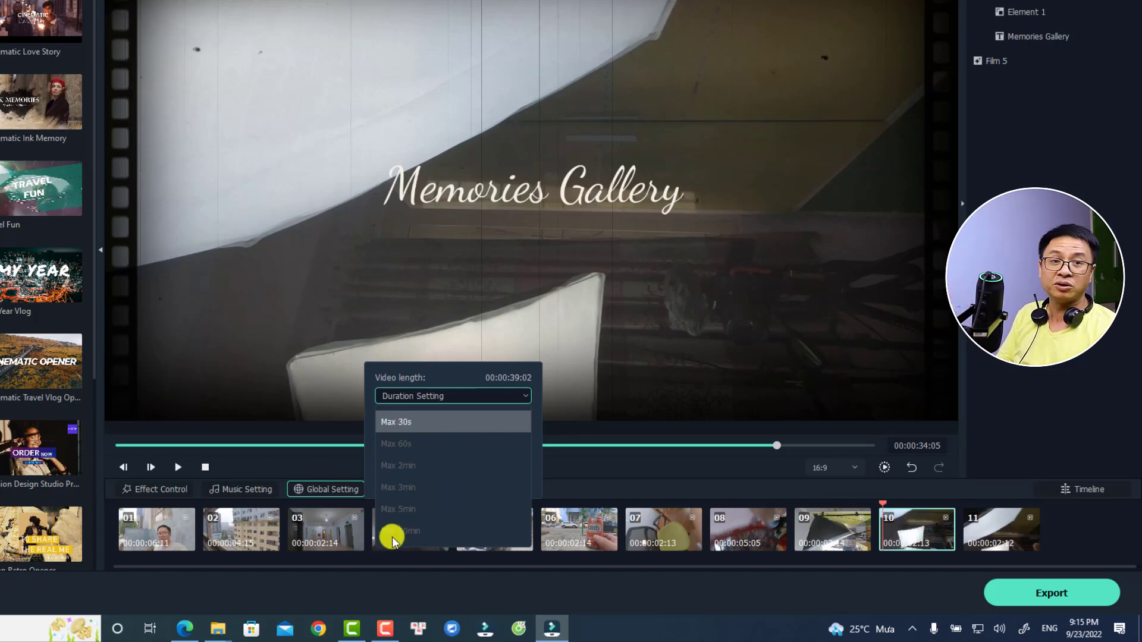
click(393, 423)
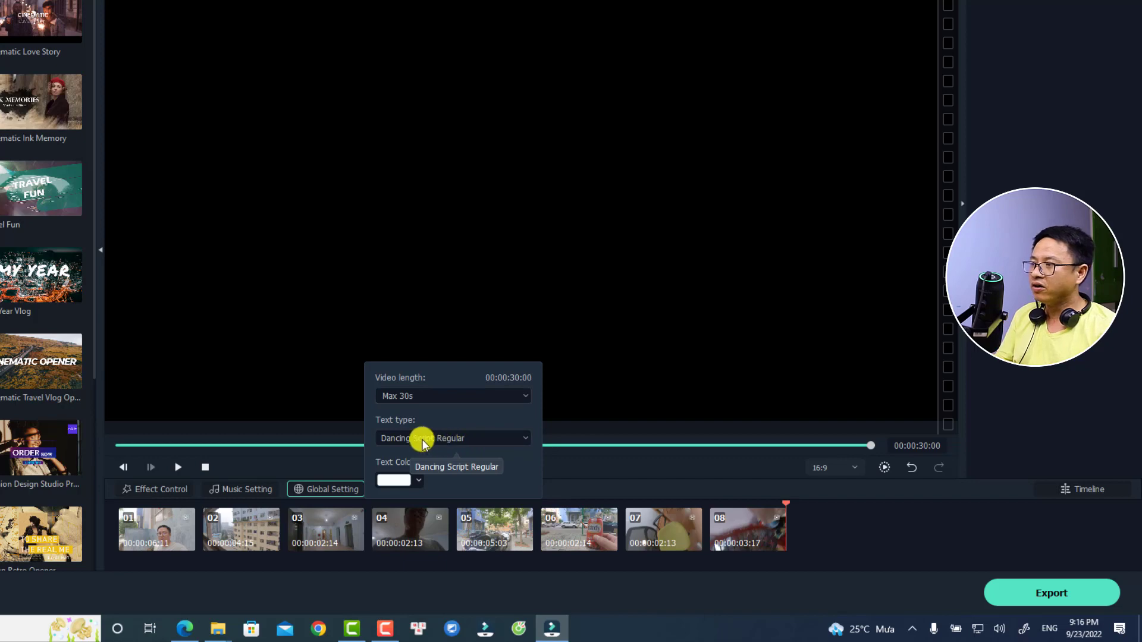
- Make the titles Eras Bold ITC in bright green #00ff00
click(524, 442)
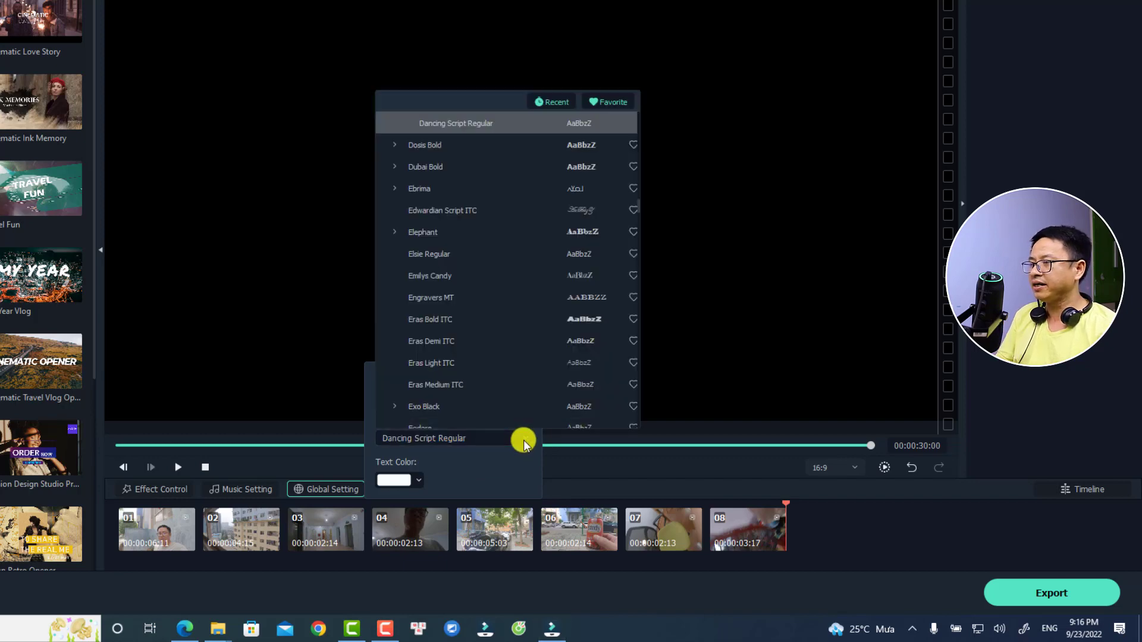
click(444, 328)
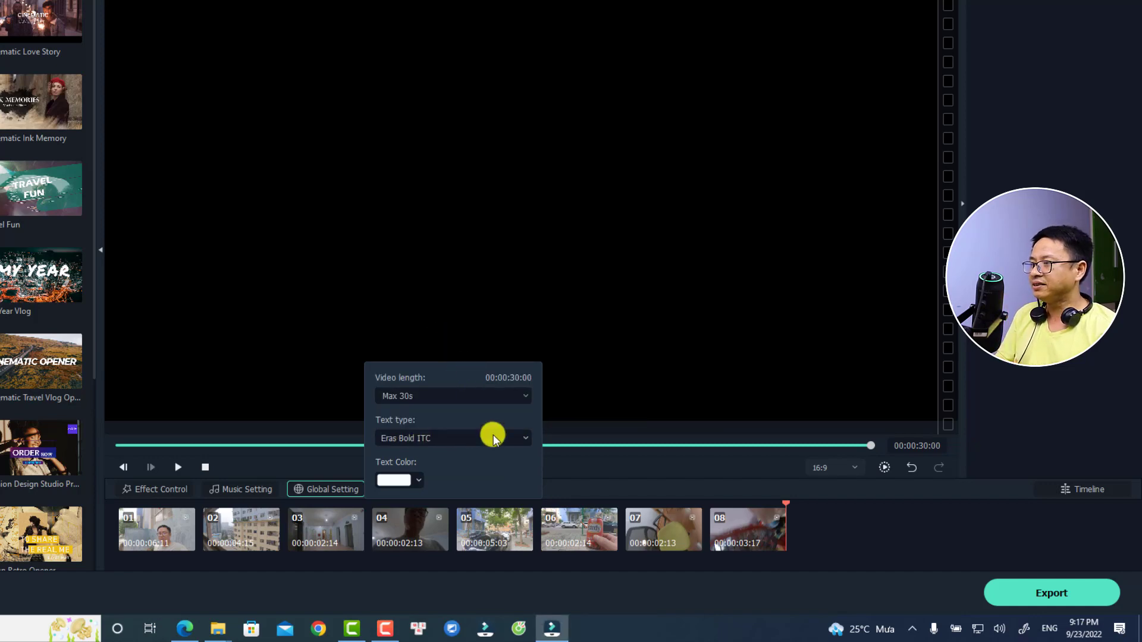
click(416, 480)
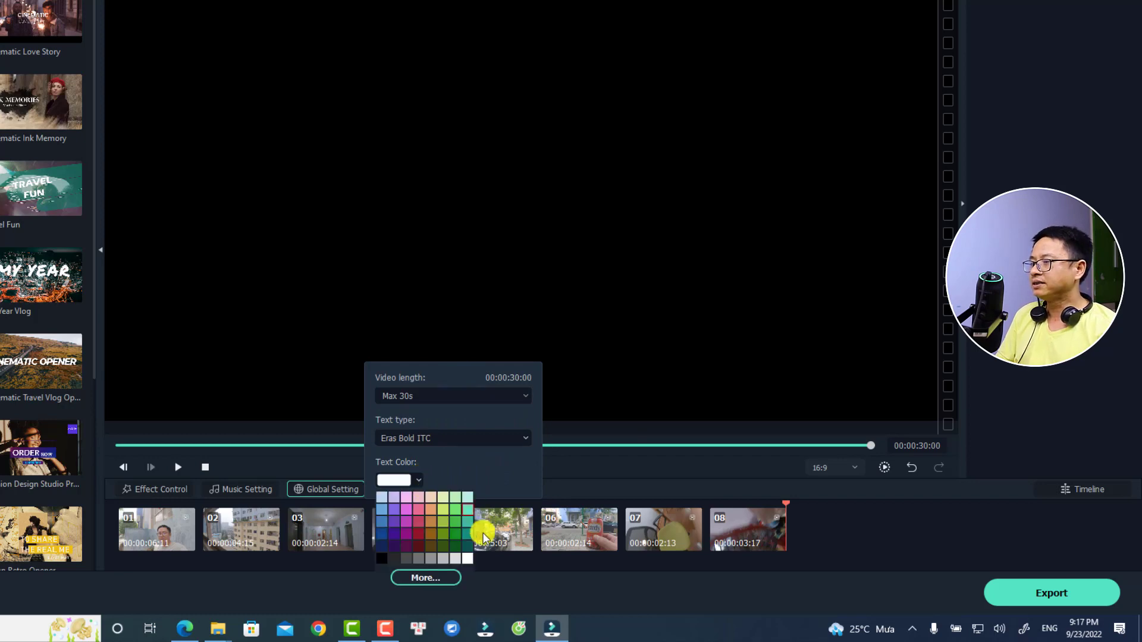
click(426, 578)
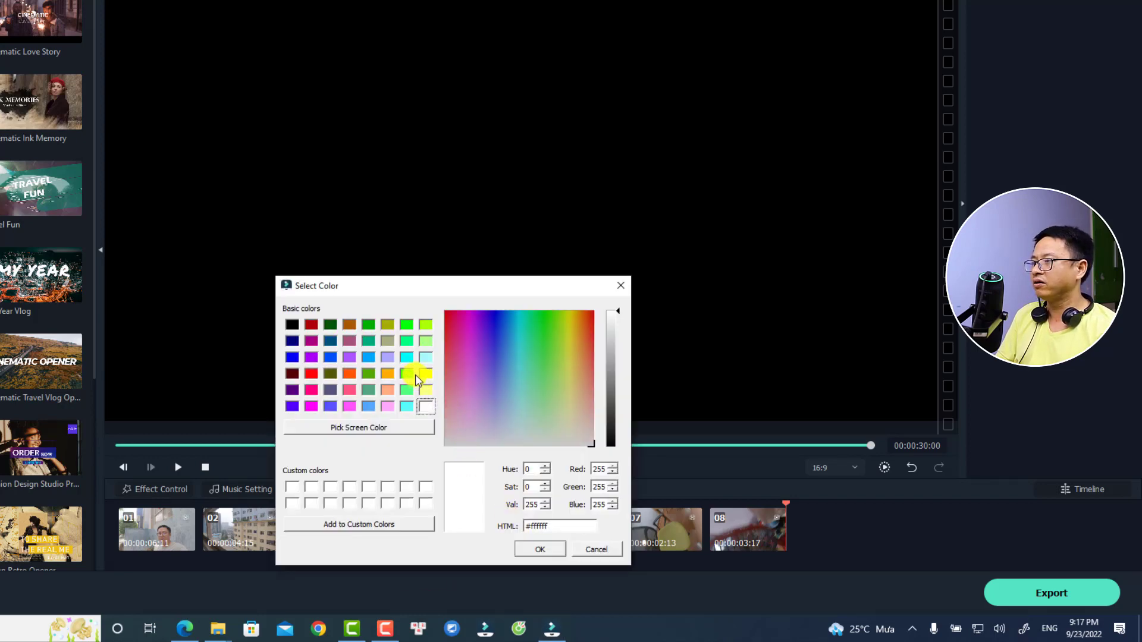
click(406, 324)
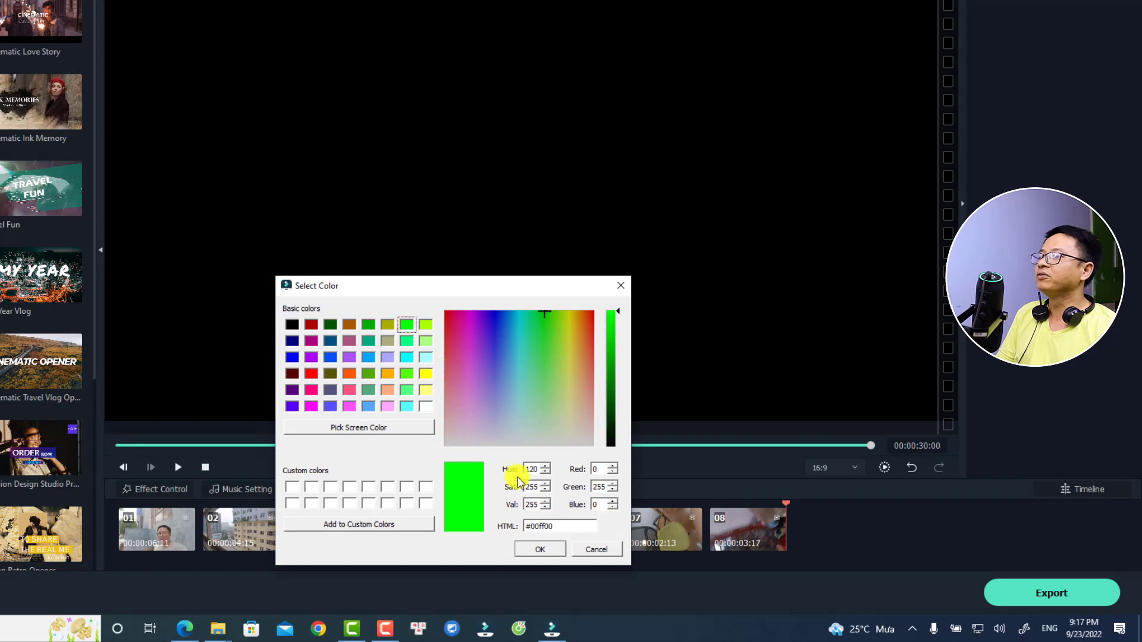
click(533, 549)
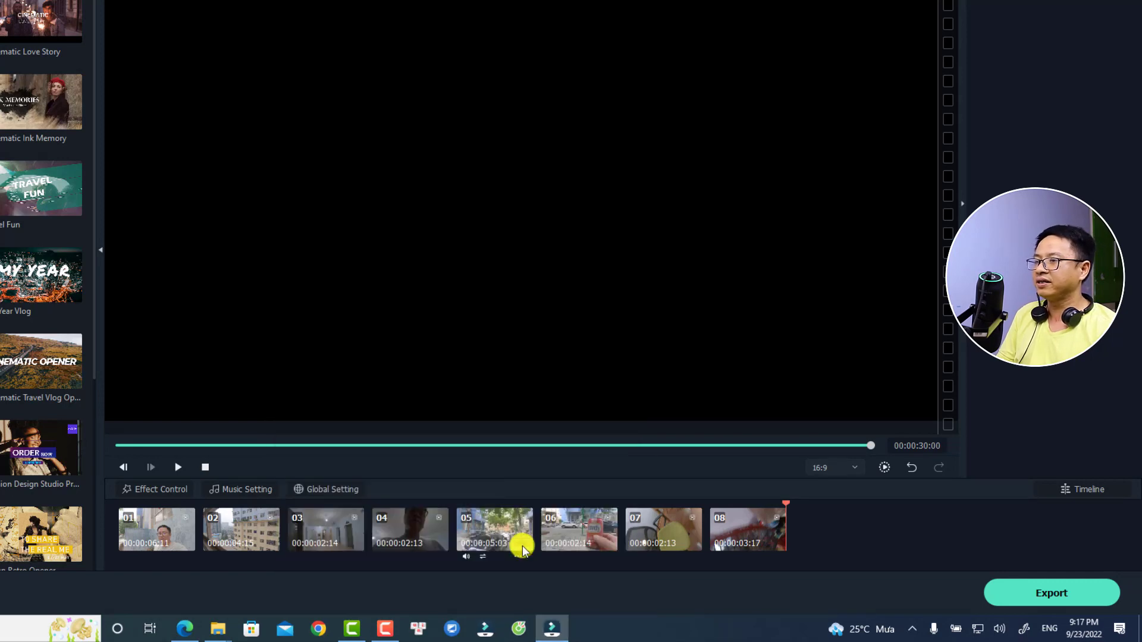
- Try Film 5 opacity 57 on clip 01, restore it to 100, then select clip 02
click(164, 542)
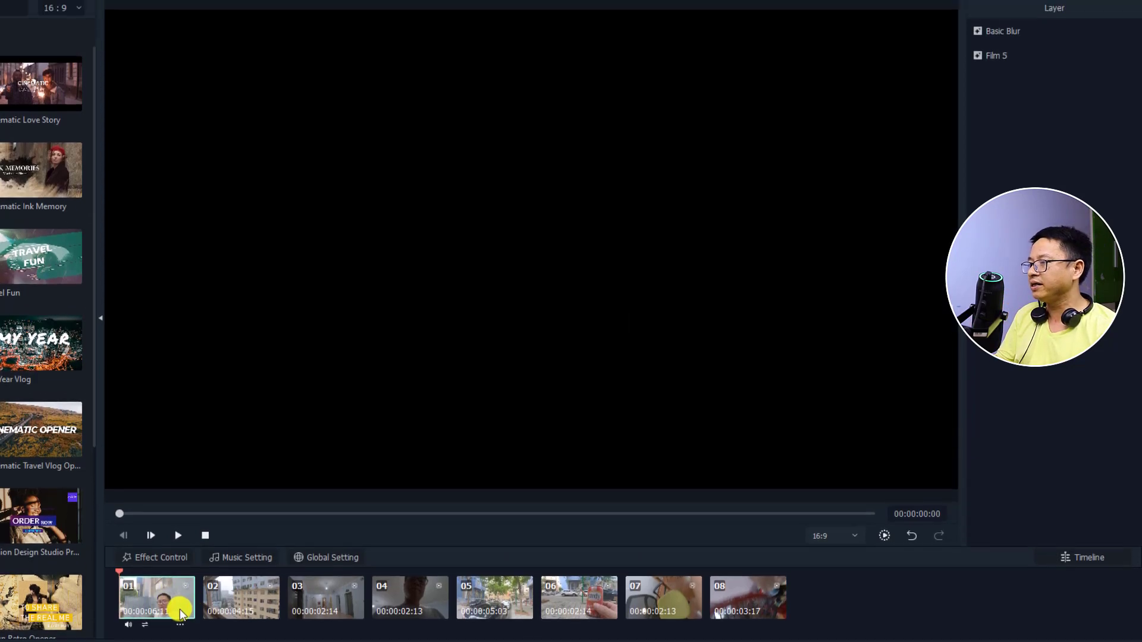
click(985, 79)
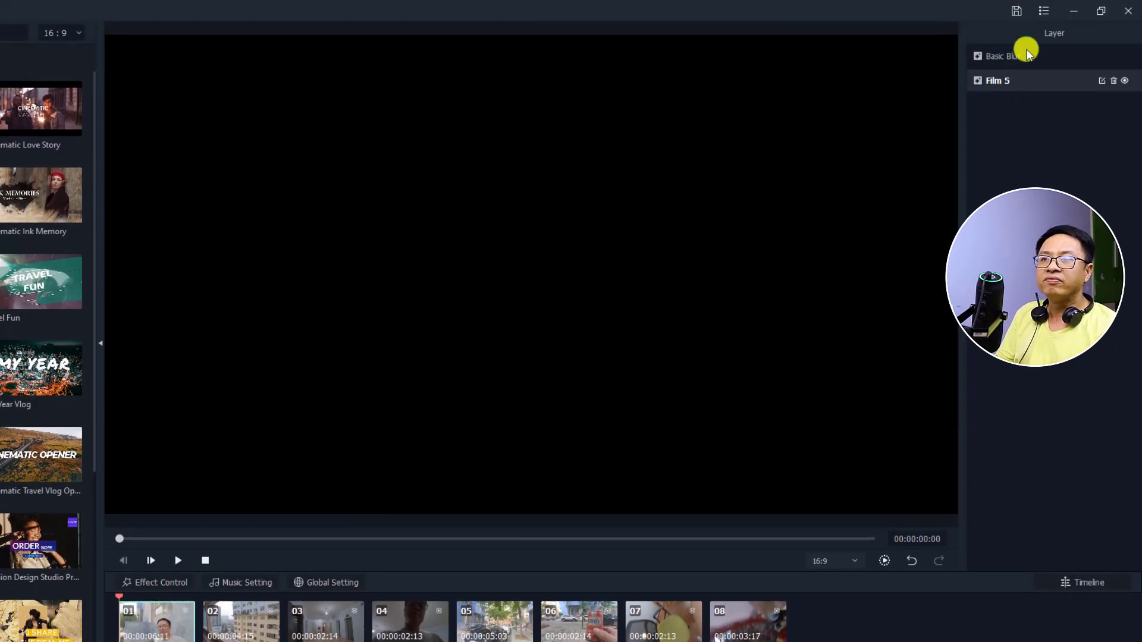
click(1102, 82)
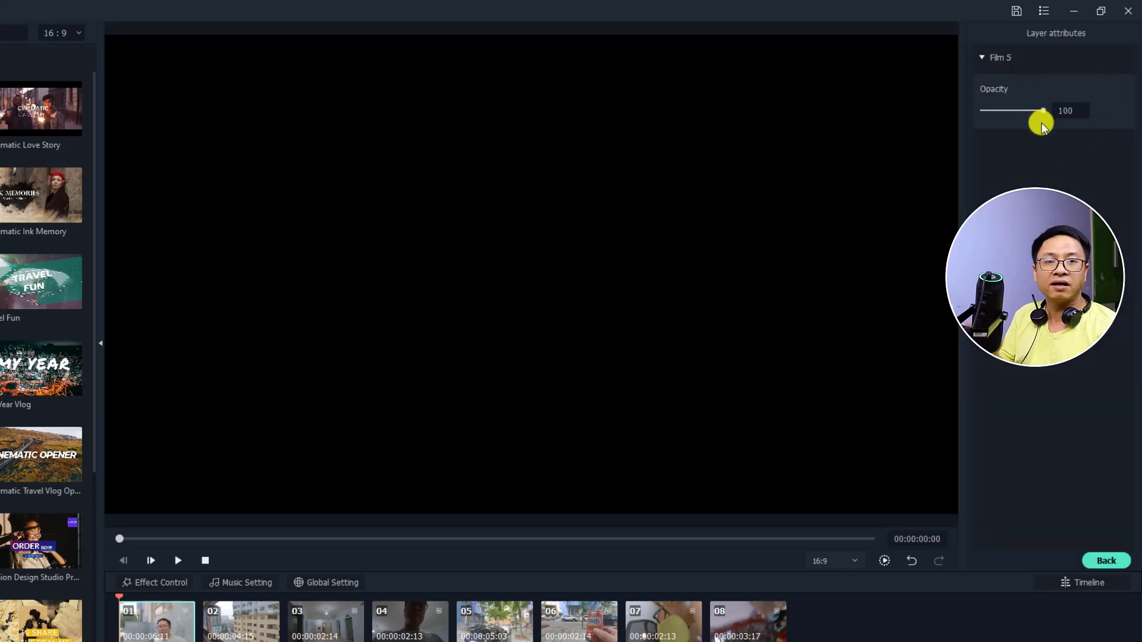
mouse_move(1043, 111)
mouse_down()
mouse_move(1019, 113)
mouse_move(1030, 114)
mouse_up()
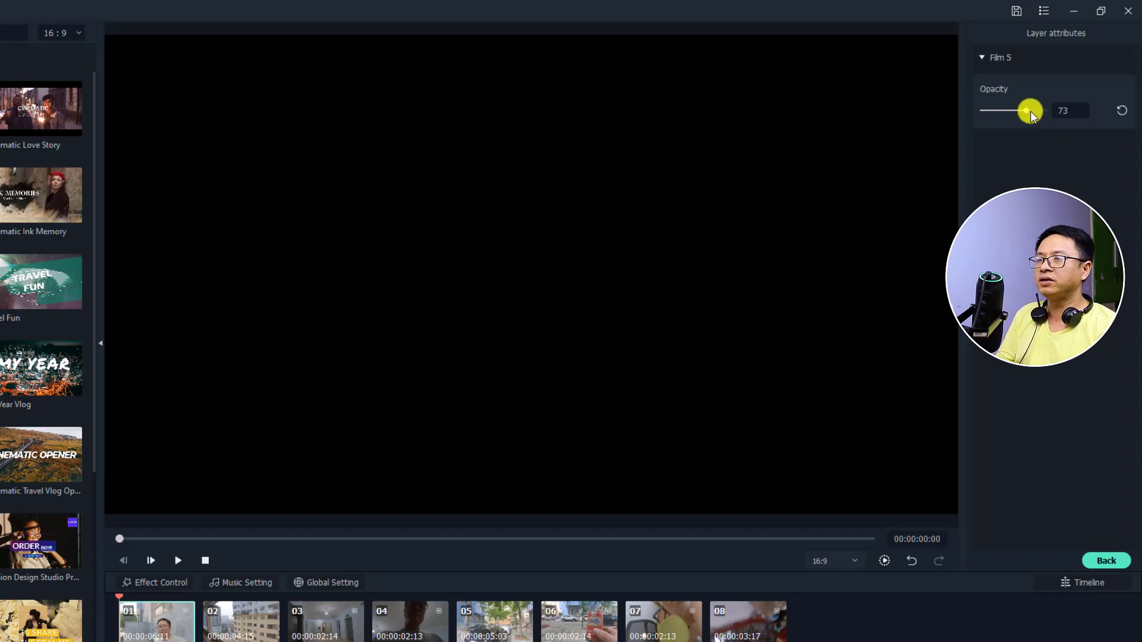
click(1119, 111)
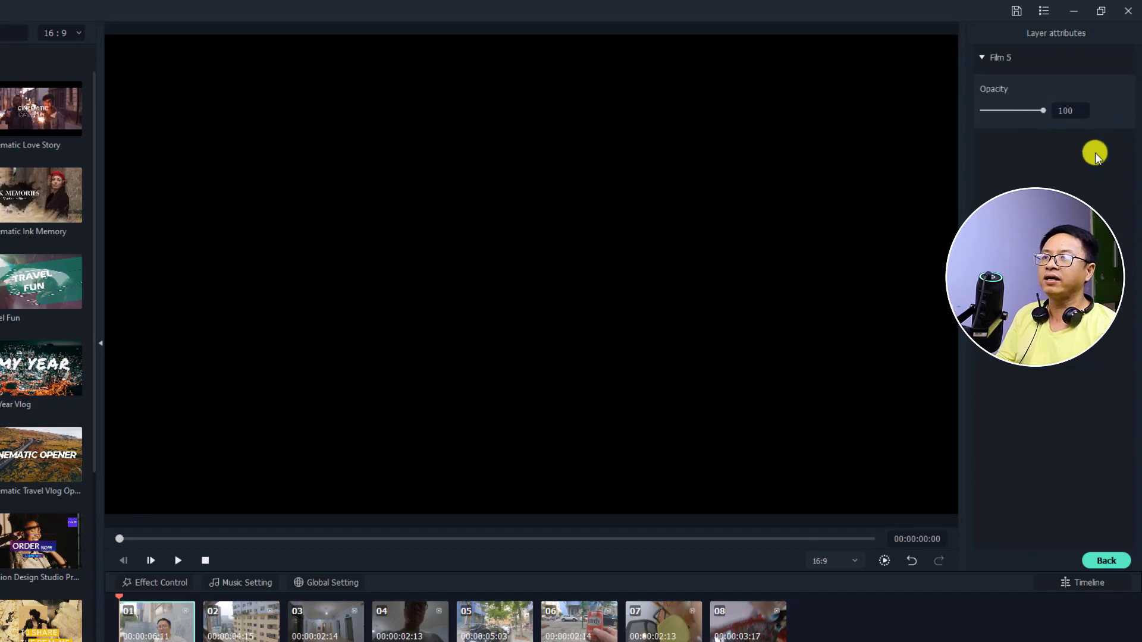
click(982, 57)
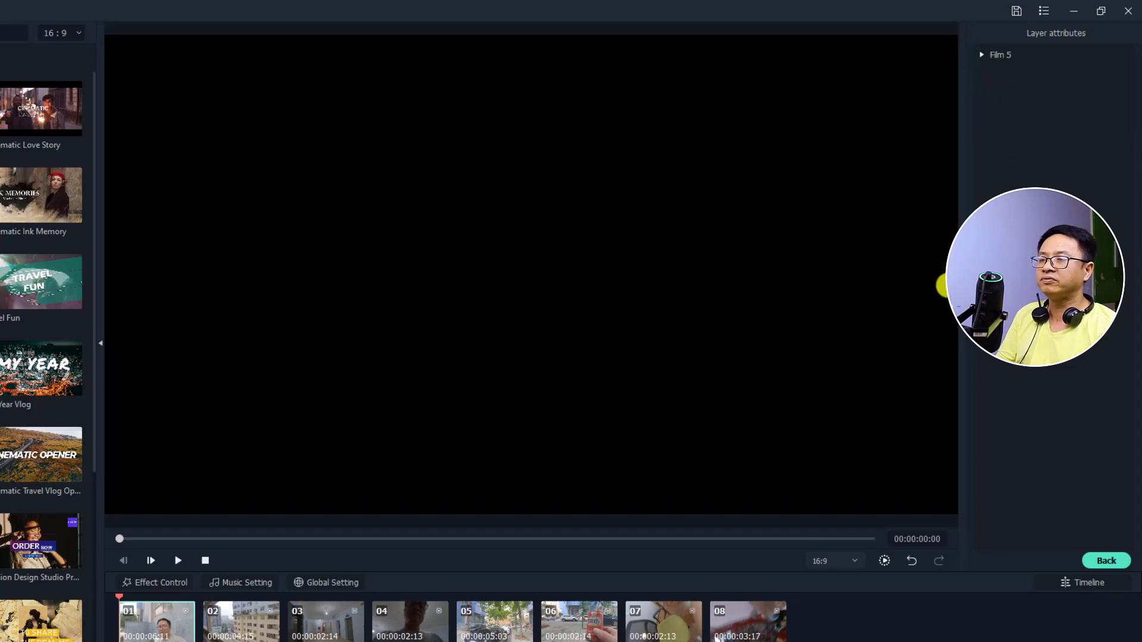
click(254, 636)
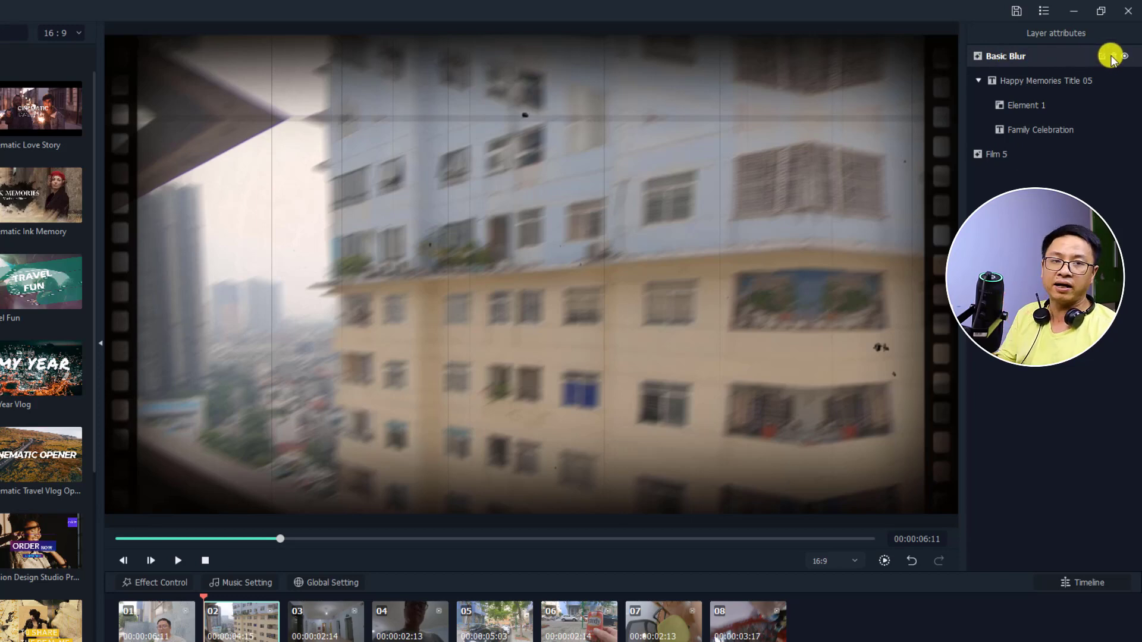
- Select the Element 1 layer and resize it by its corner handle in the preview
click(1013, 107)
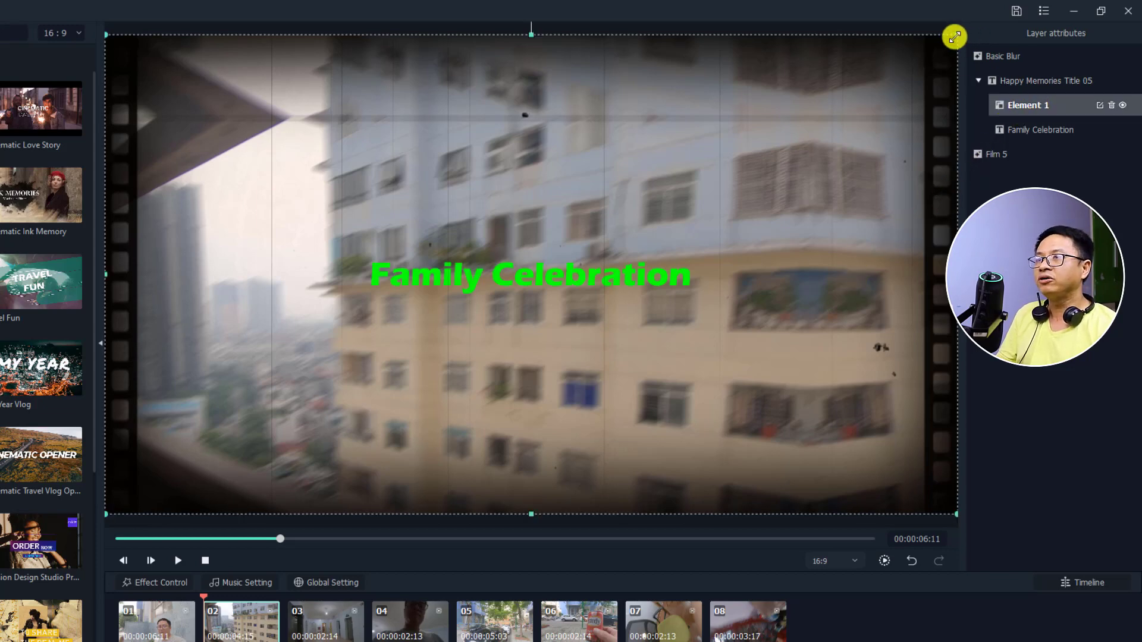
mouse_move(954, 36)
mouse_down()
mouse_move(609, 270)
mouse_move(658, 201)
mouse_move(956, 25)
mouse_up()
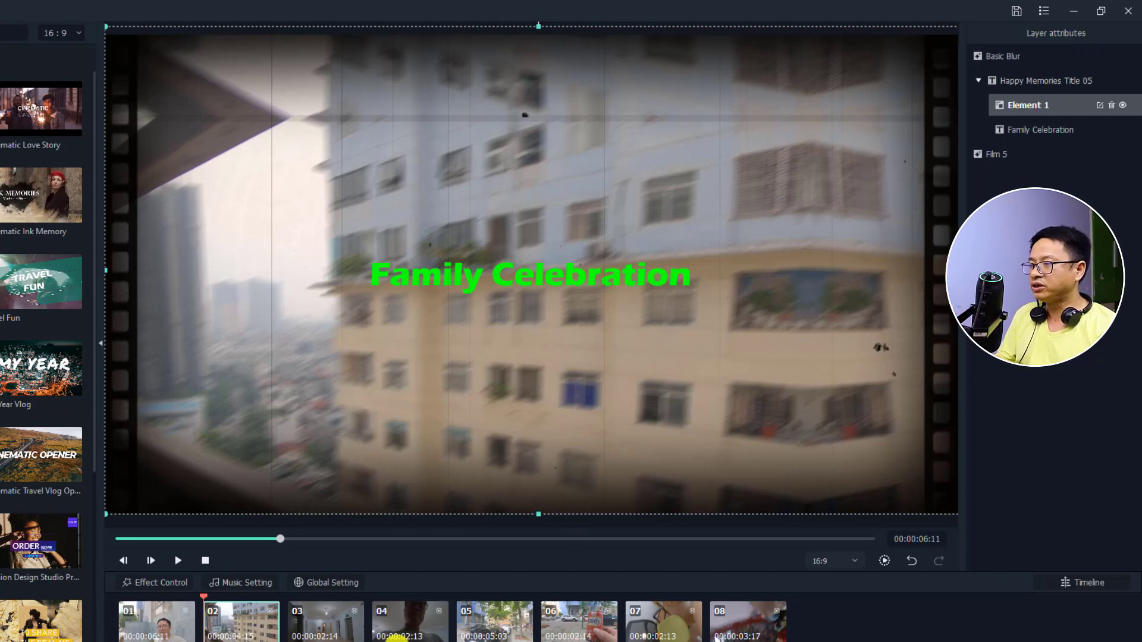
click(856, 567)
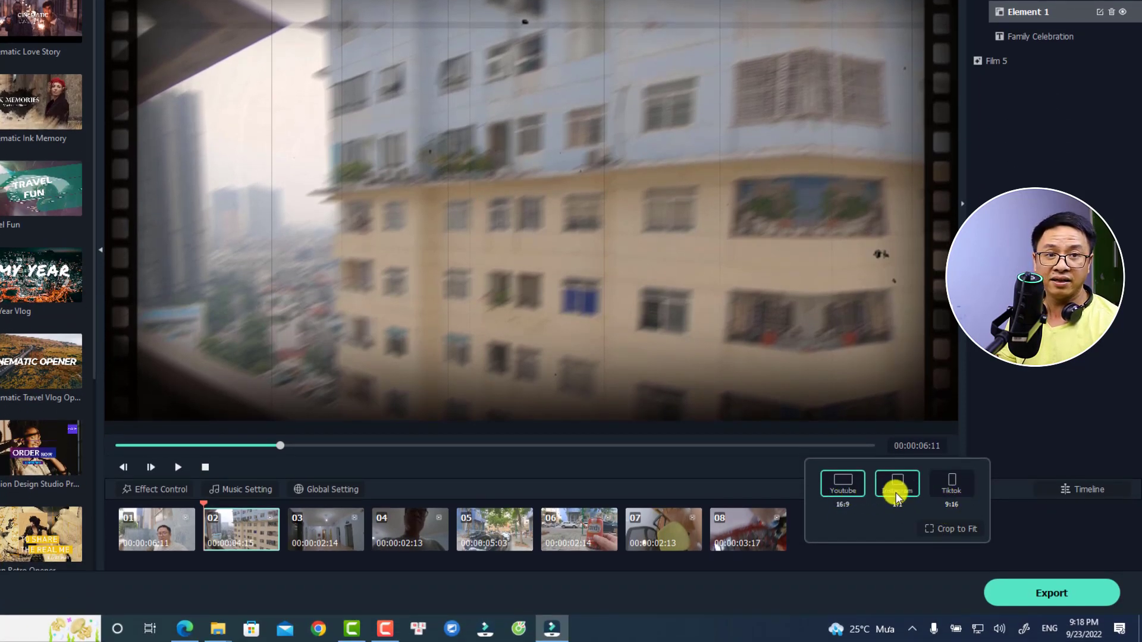
click(771, 482)
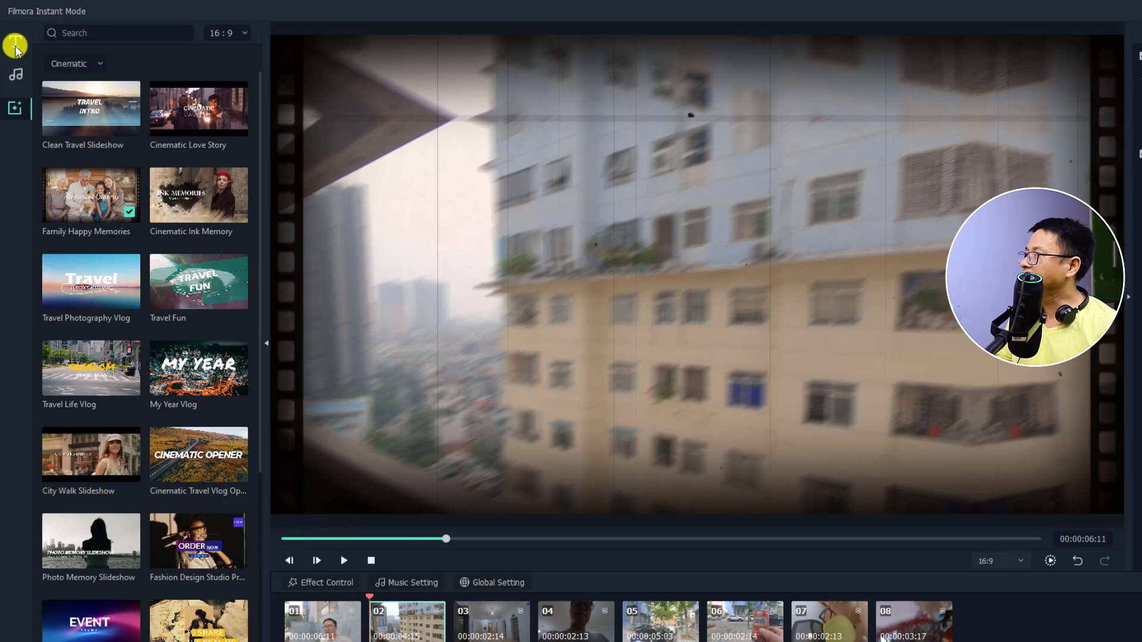
- Download Title 38 from the Titles library and add it to the slideshow
click(16, 46)
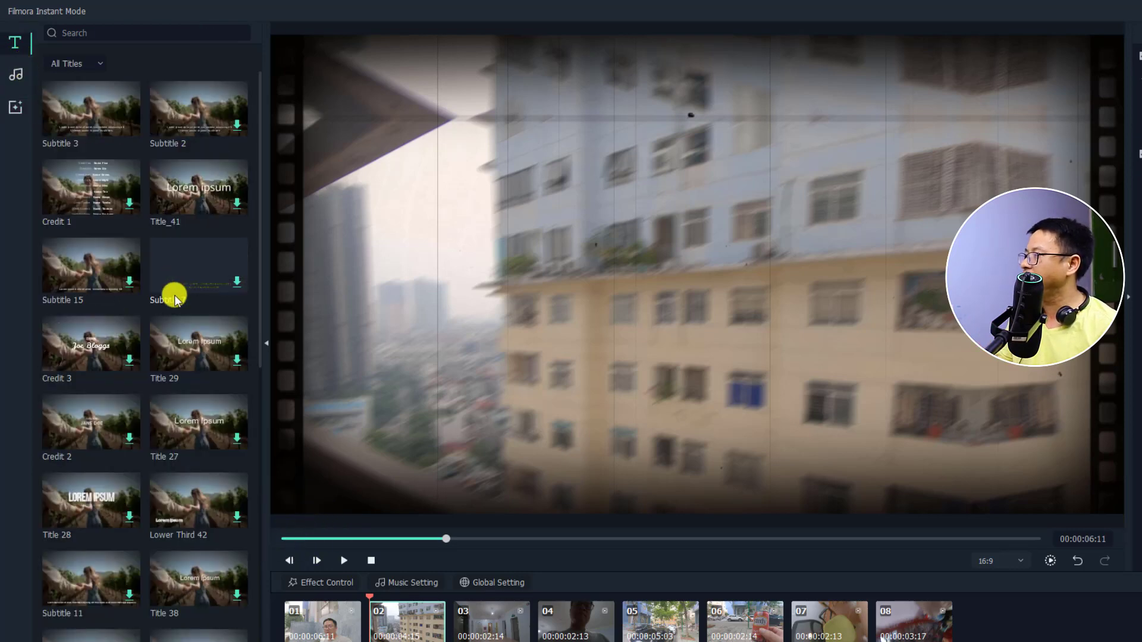
scroll(176, 291, down, 5)
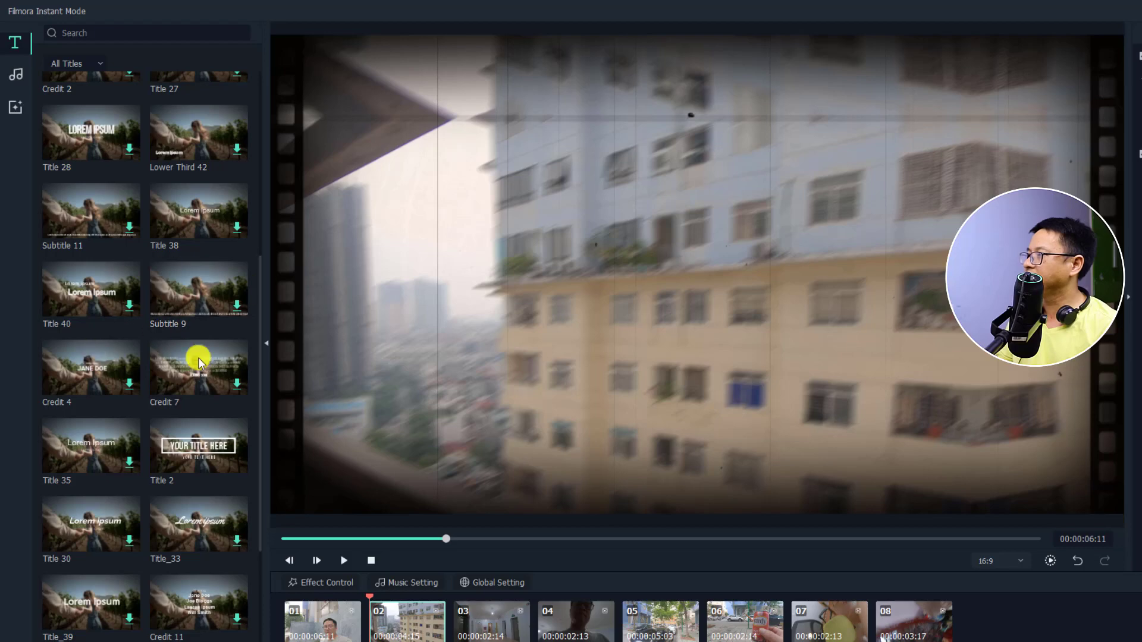
click(184, 226)
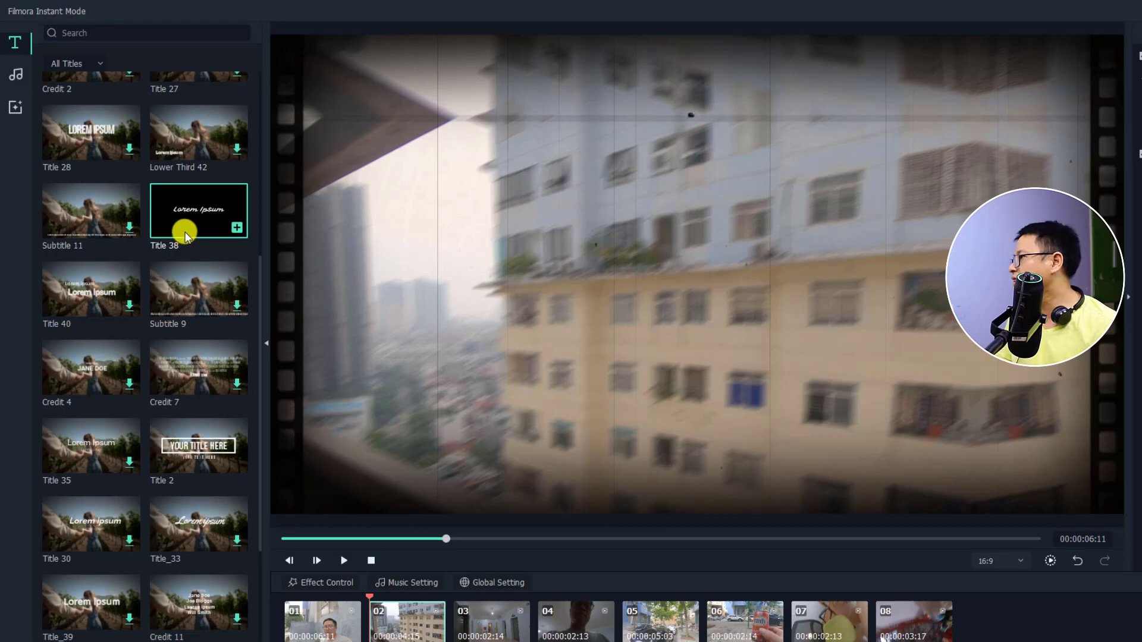
click(237, 228)
- Position the Lorem Ipsum title just below the green Family Celebration heading
click(390, 609)
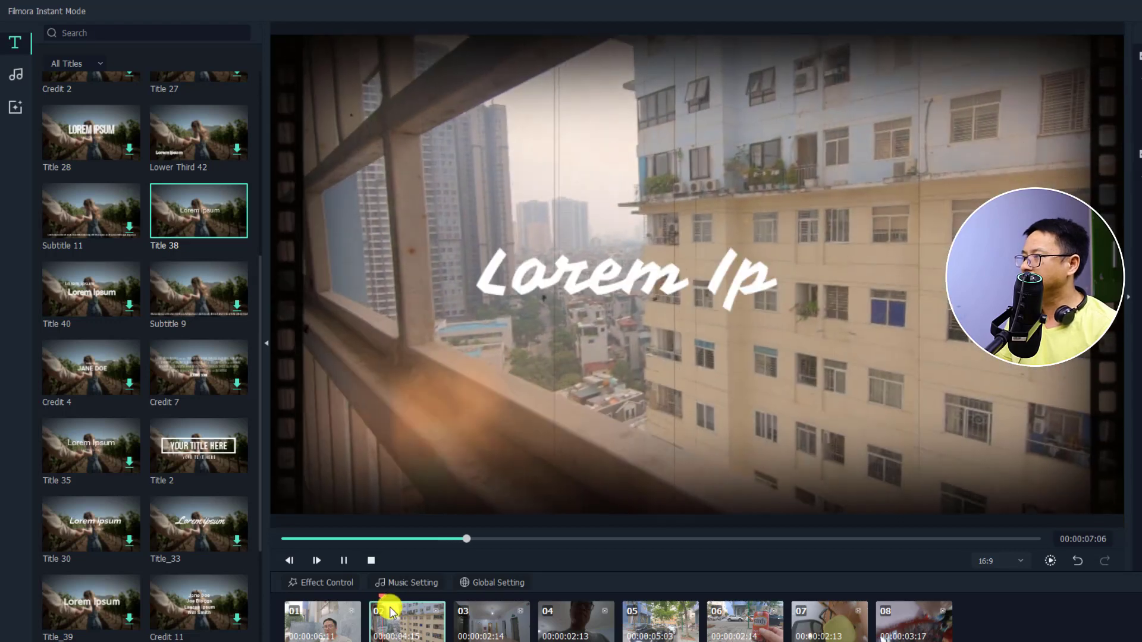
click(603, 291)
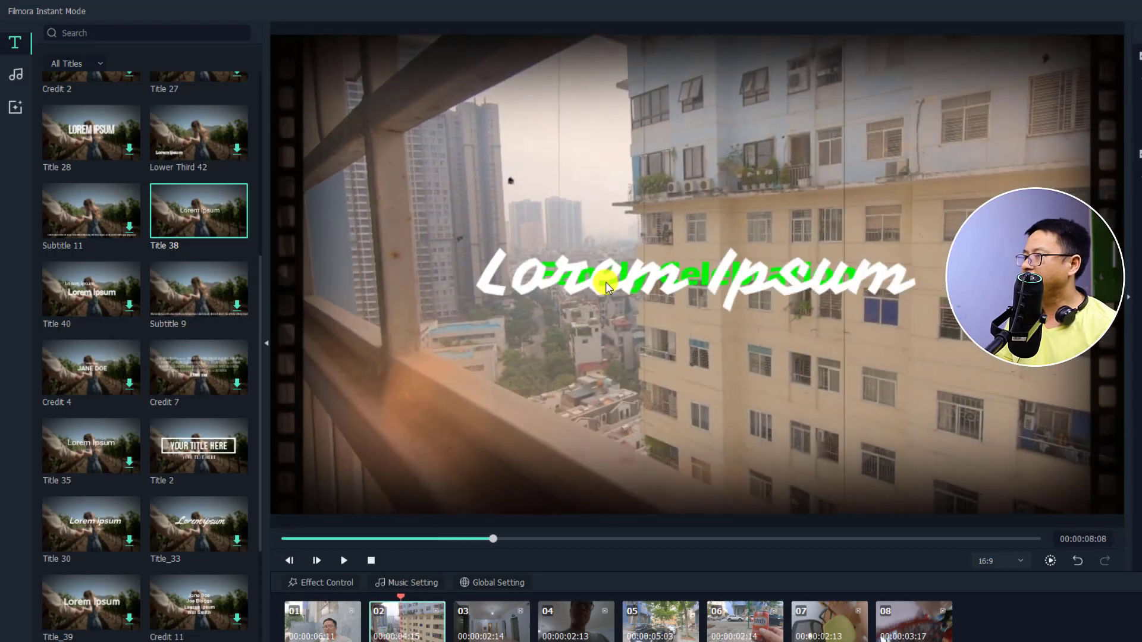
click(605, 282)
drag(606, 282, 606, 345)
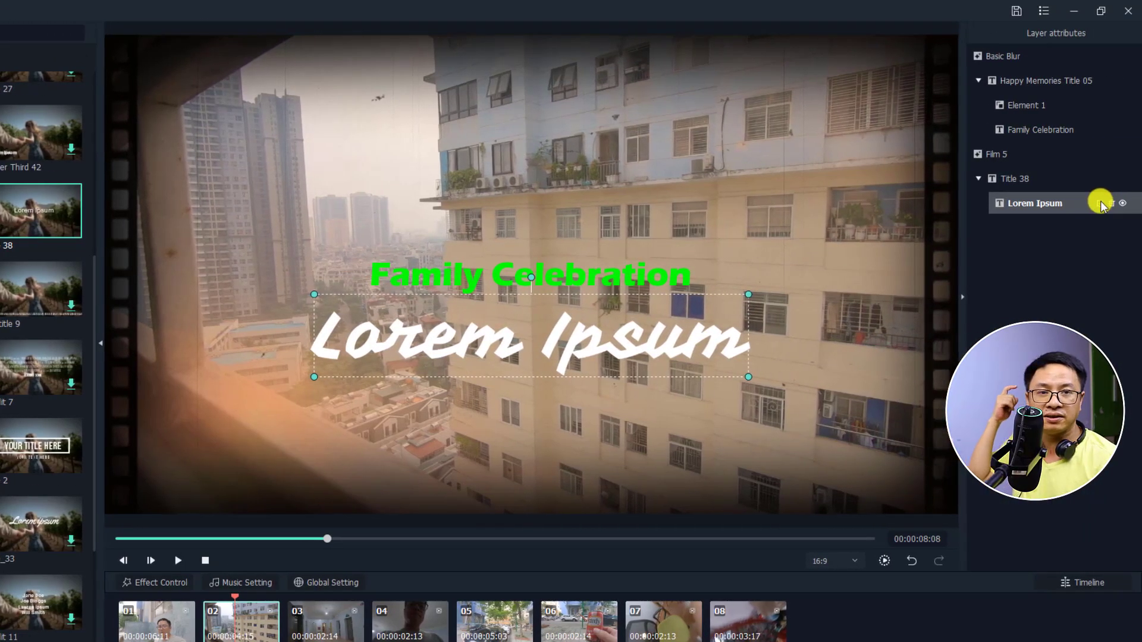
- Replace the Lorem Ipsum placeholder with the person's name beneath Family Celebration
click(1099, 204)
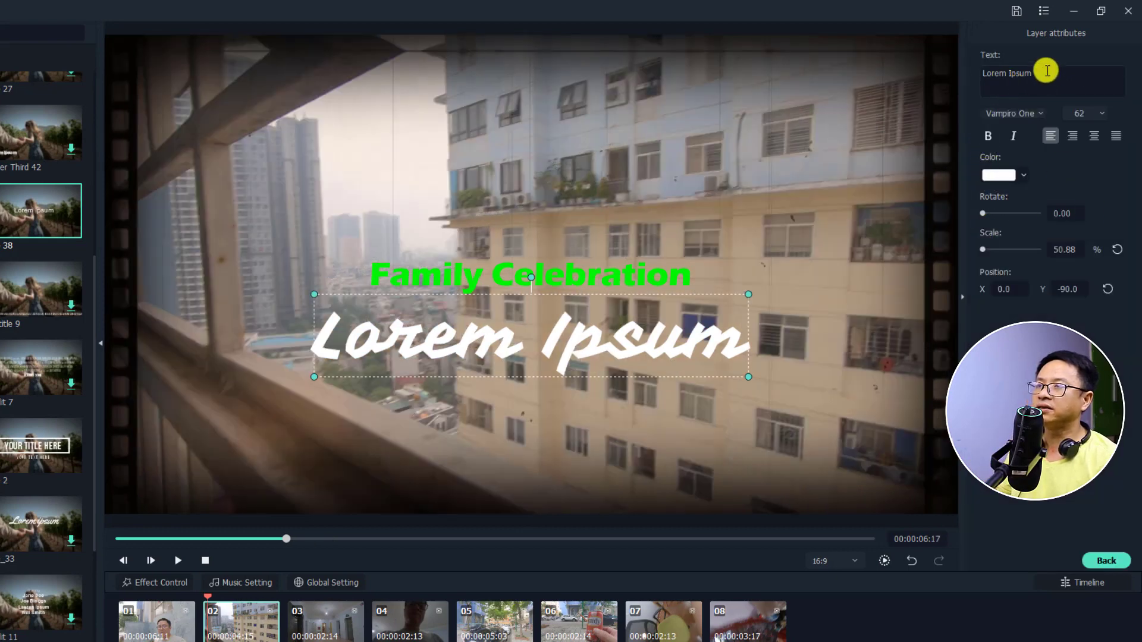
drag(1045, 69, 947, 69)
key(BackSpace)
text(Jacky N)
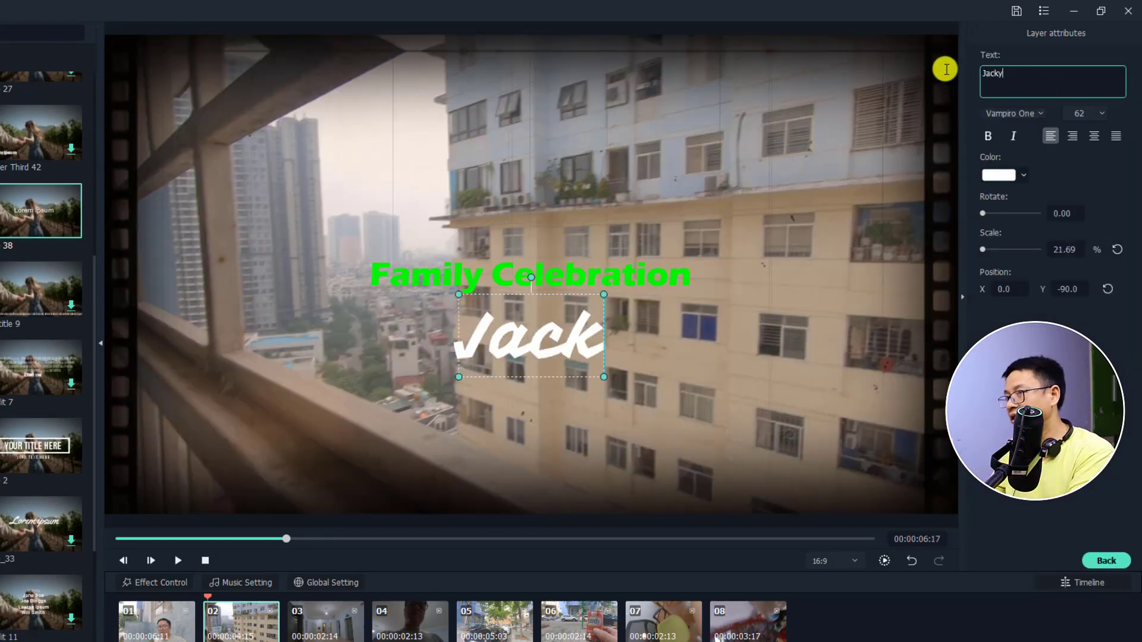
text(guyen)
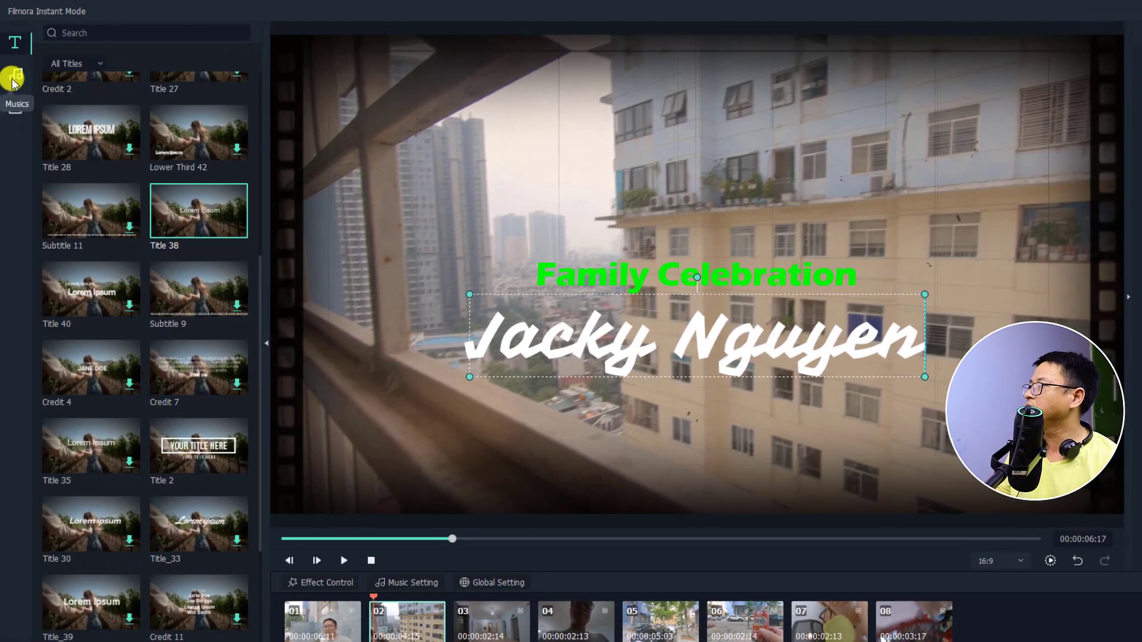
- Browse the music categories, then return to the slideshow templates without changing anything
click(15, 75)
click(75, 63)
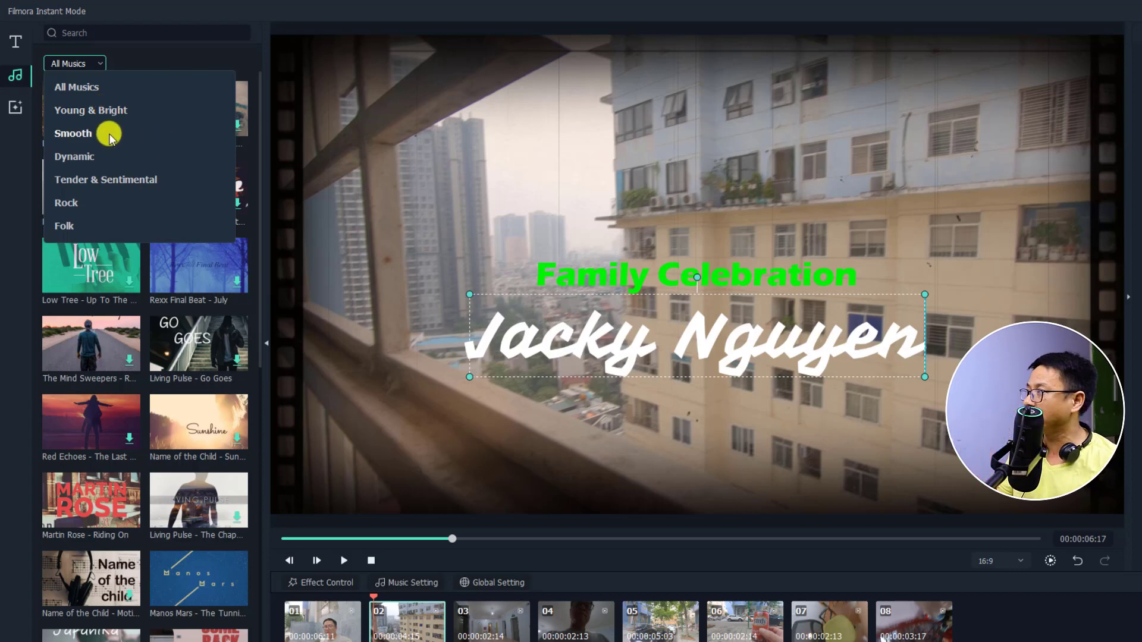
click(36, 84)
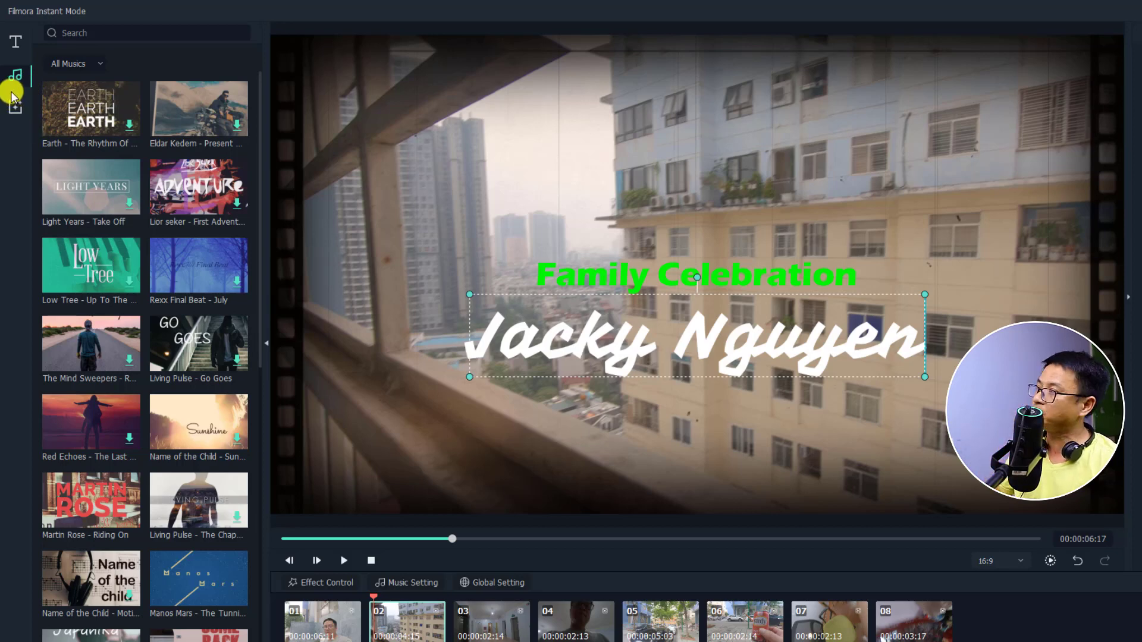
click(14, 109)
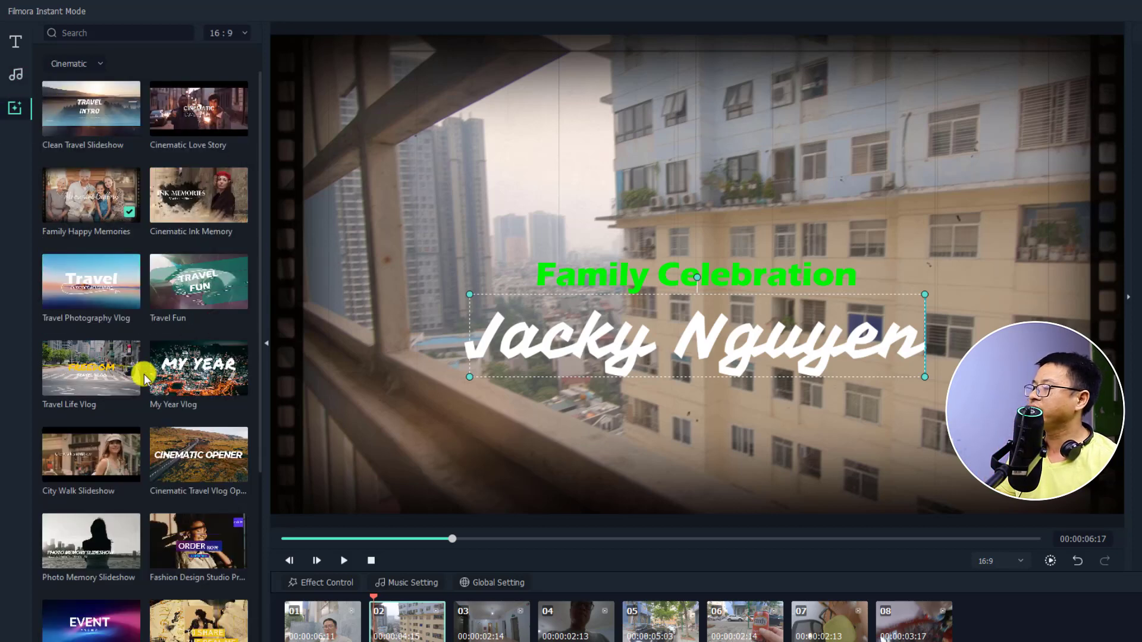
- Switch the slideshow project to timeline mode and confirm with Yes
mouse_move(168, 410)
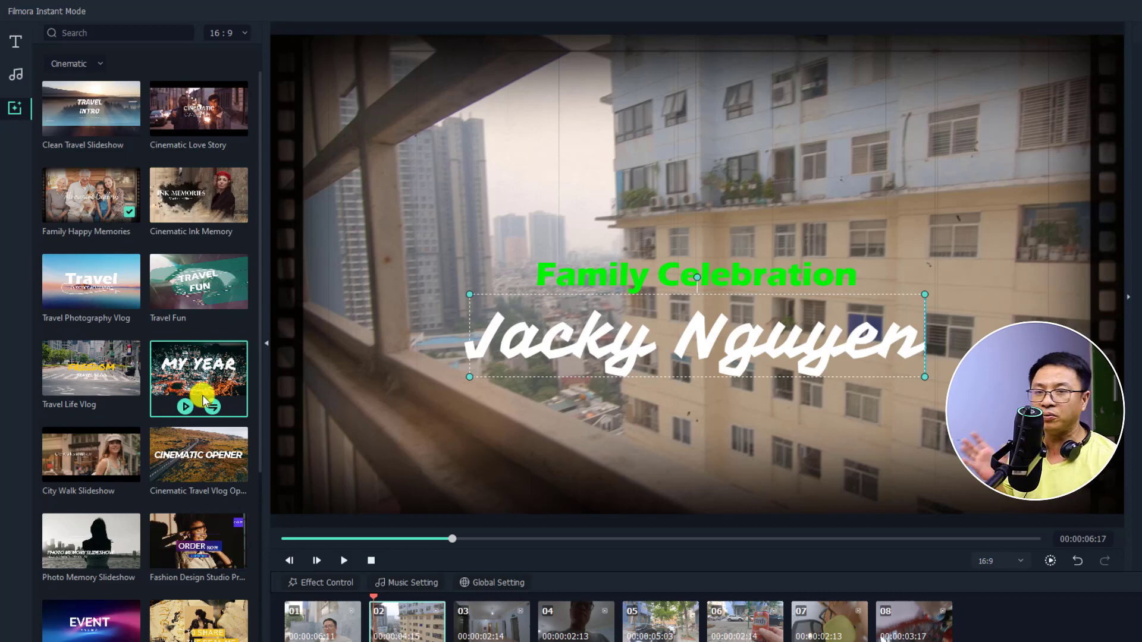
mouse_move(98, 199)
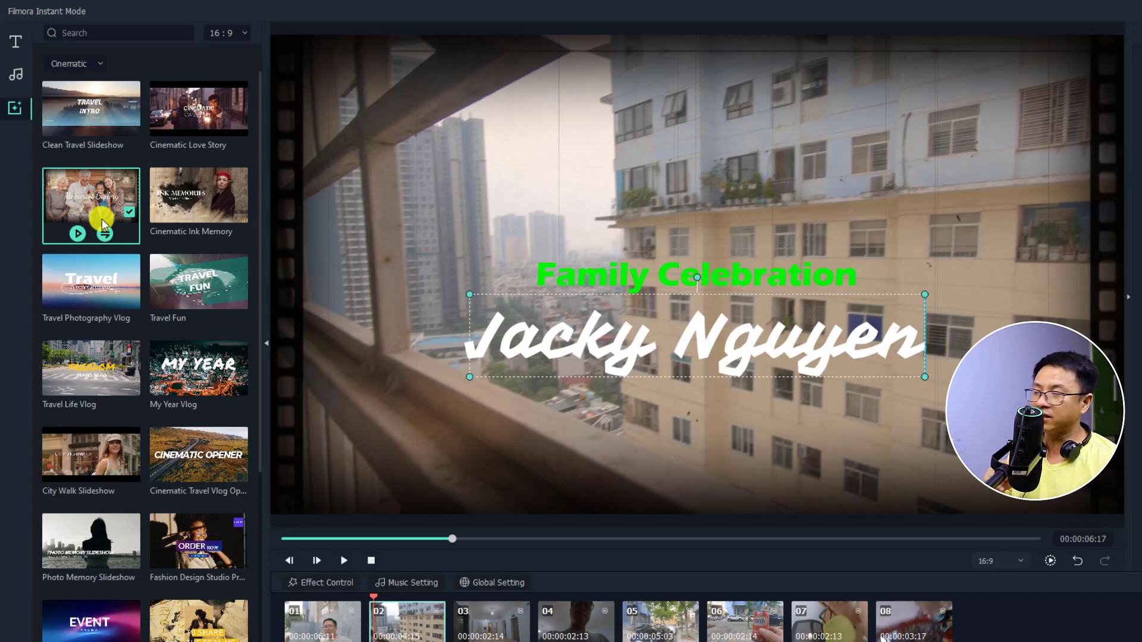
mouse_move(201, 207)
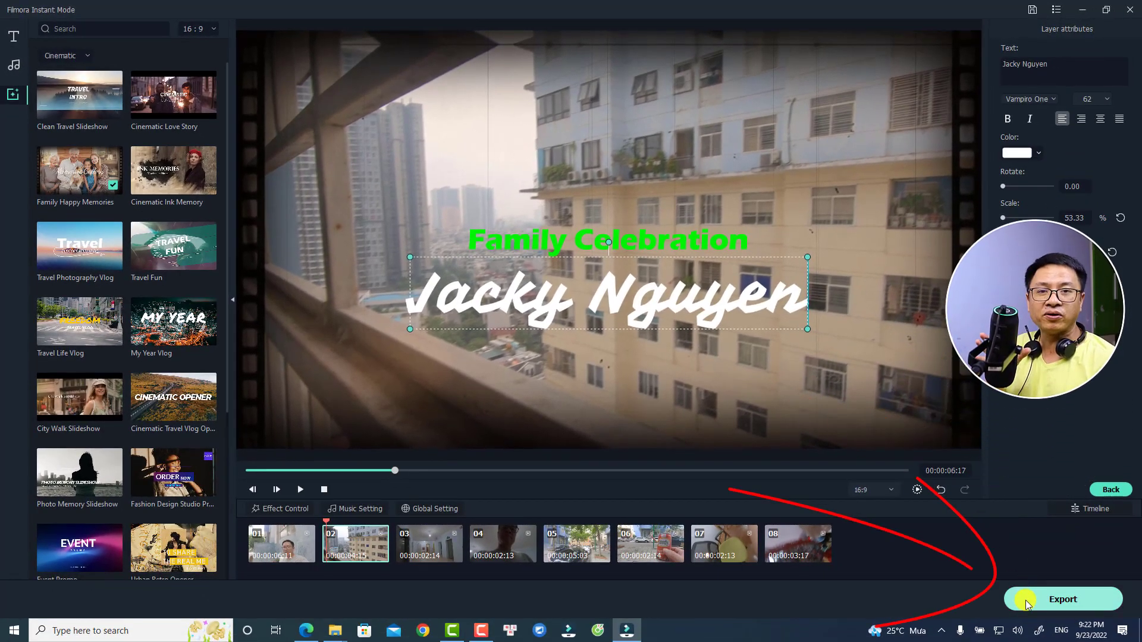
click(1076, 509)
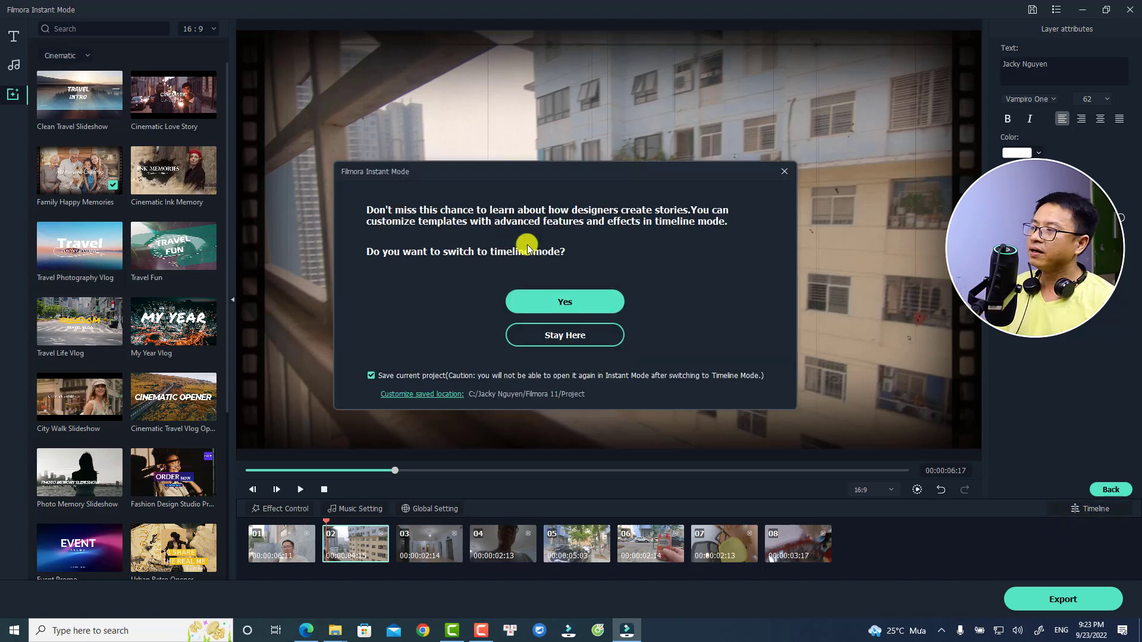
click(565, 302)
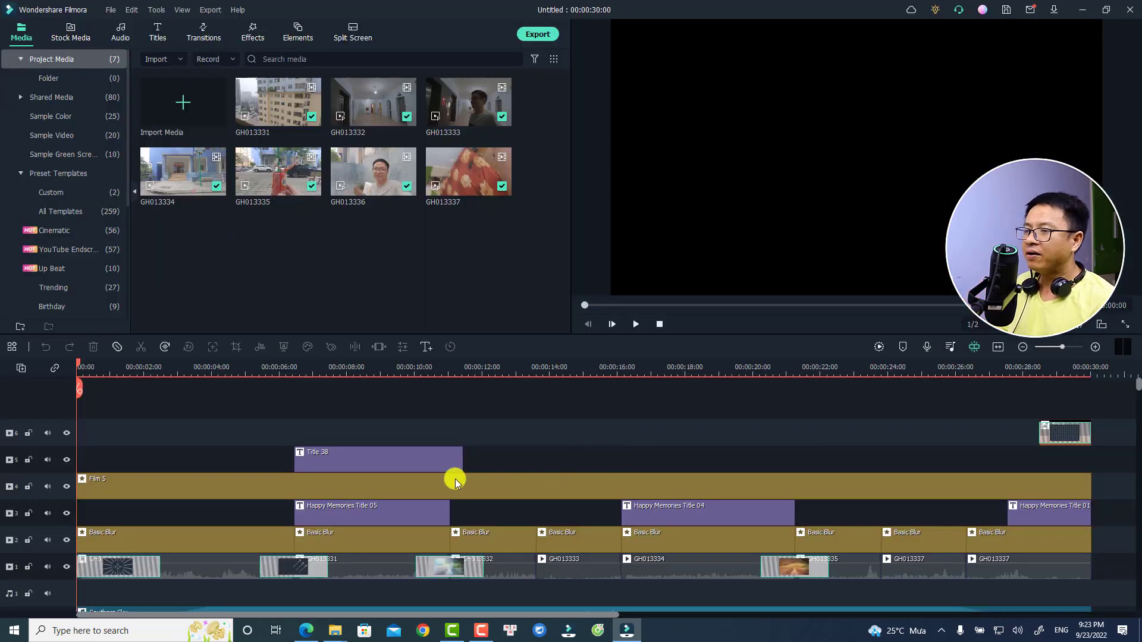
- Play the first three seconds, then select the Basic Blur and Happy Memories Title 04 clips
scroll(372, 521, down, 2)
key(space)
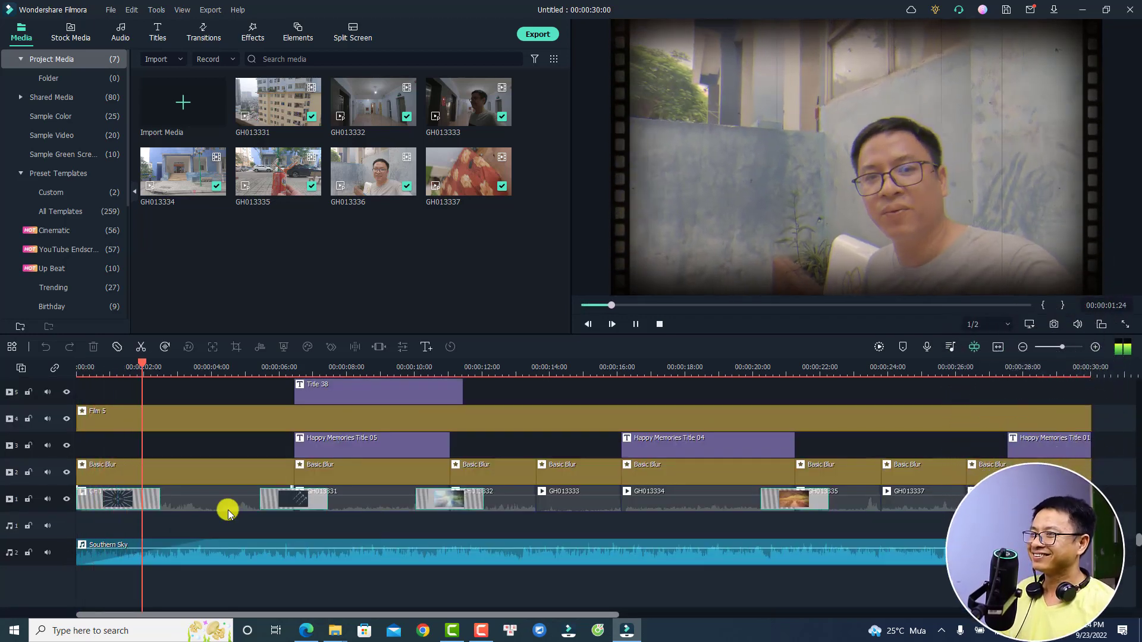
key(space)
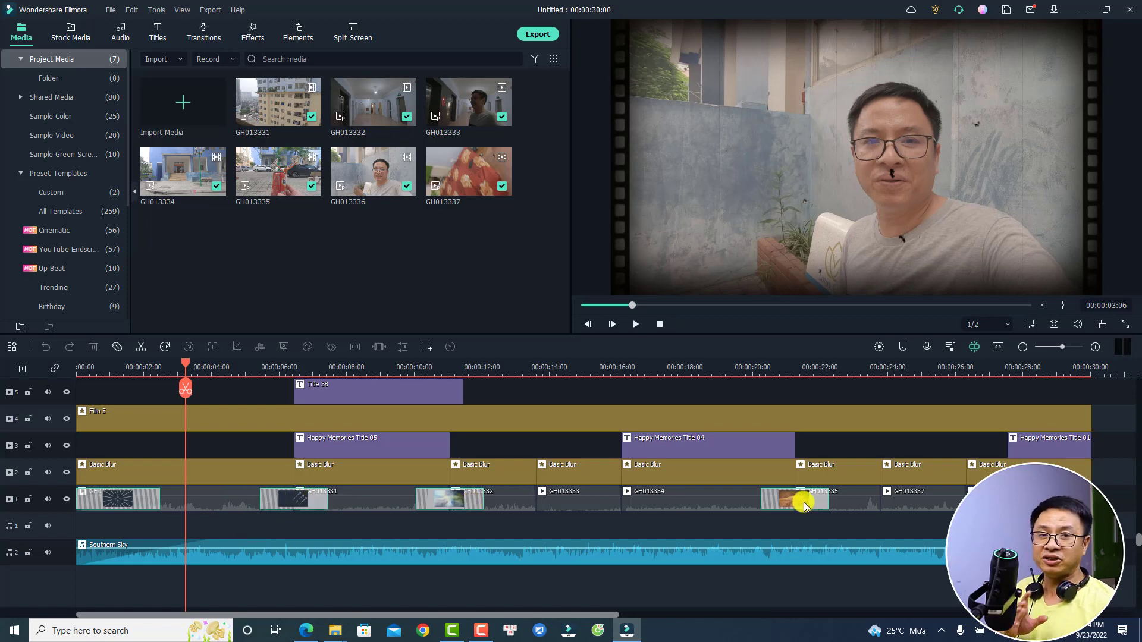
click(726, 471)
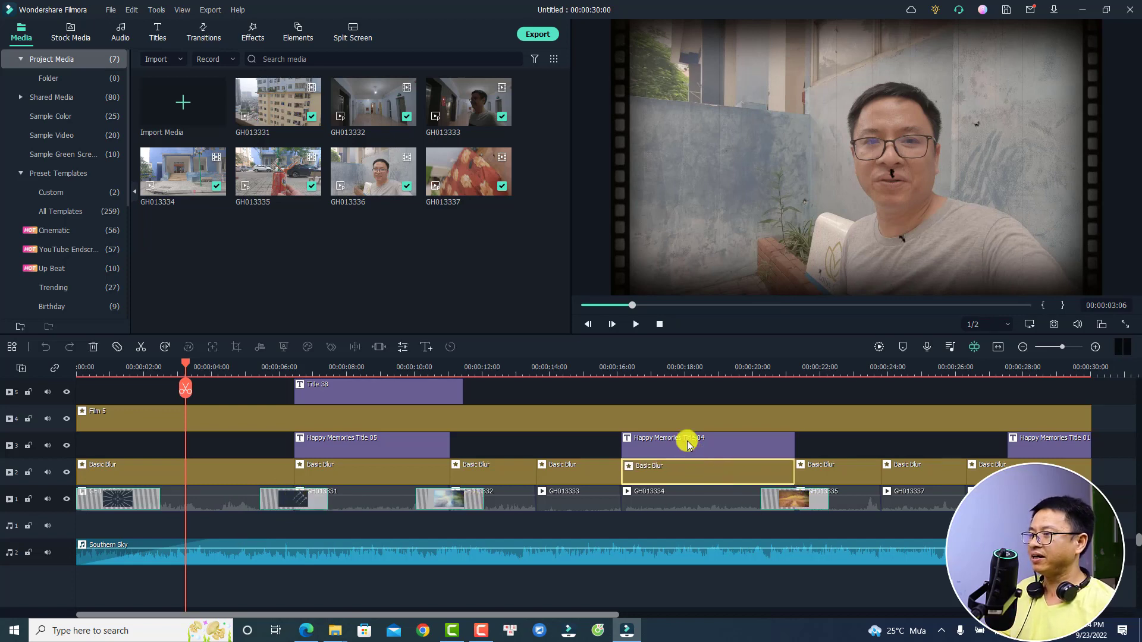
click(667, 370)
click(665, 452)
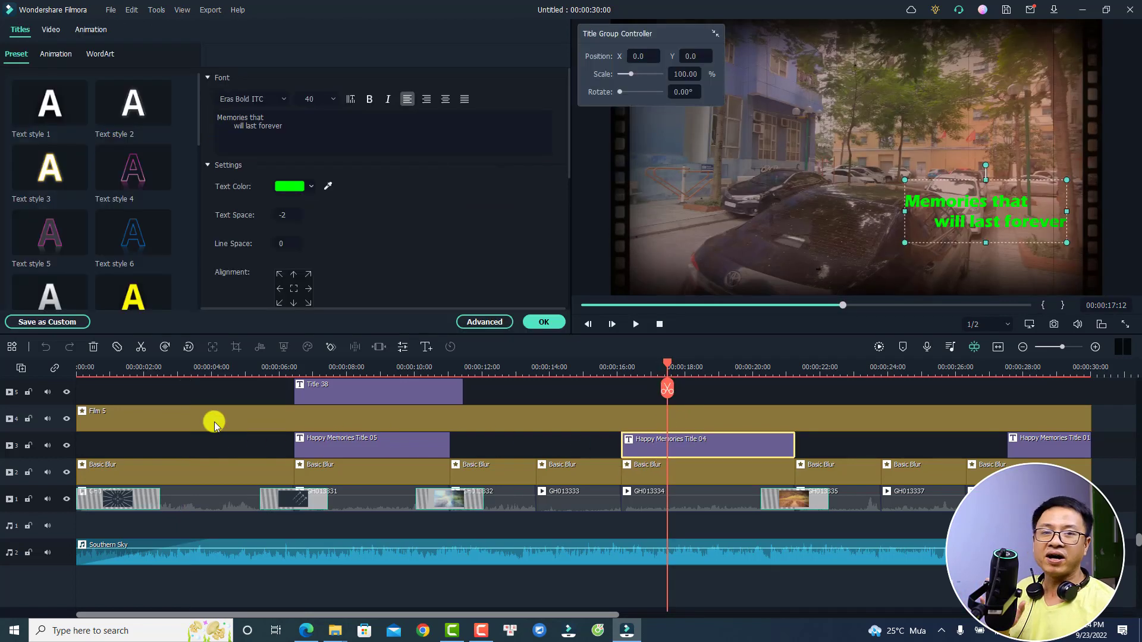
- Delete the Film 5 overlay clip on track 4, then undo once with Ctrl+Z
double_click(214, 422)
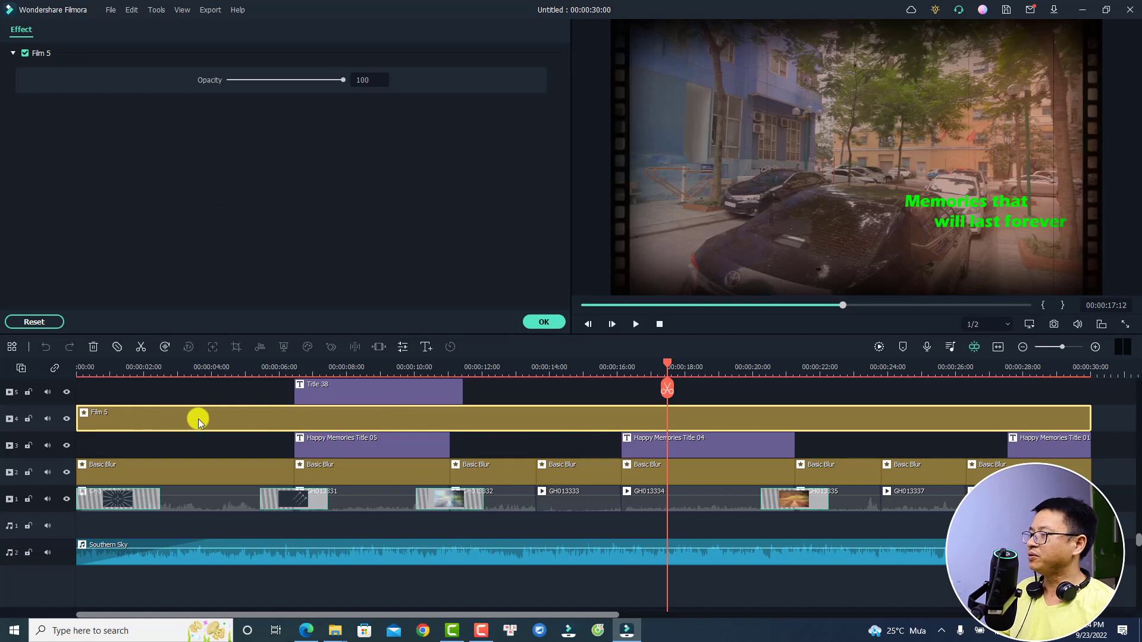
key(Delete)
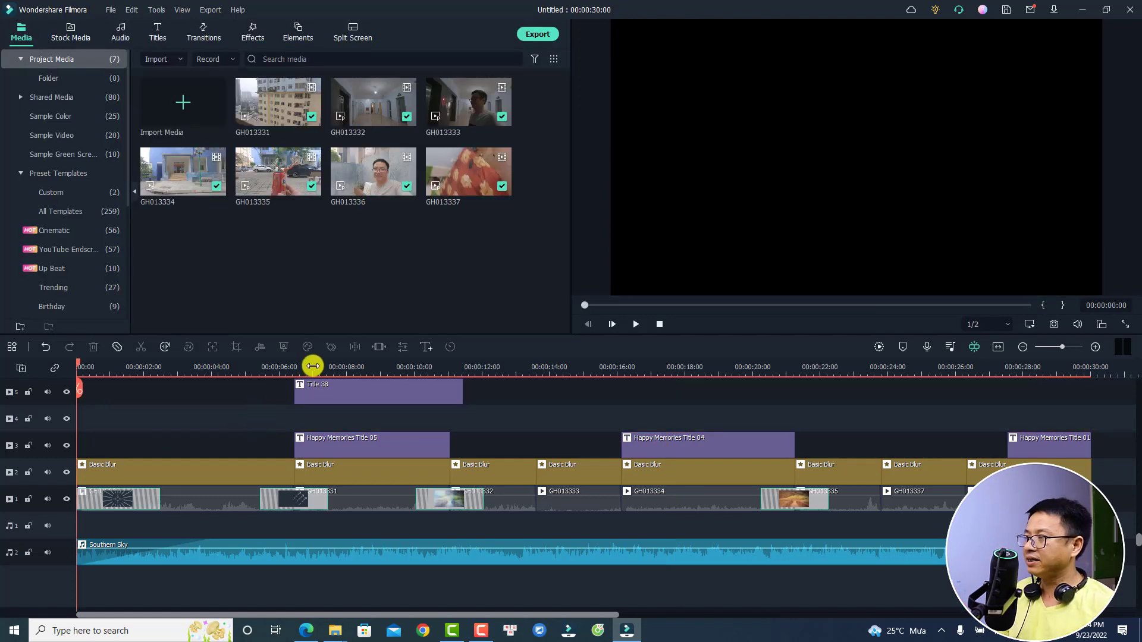
key(ctrl+z)
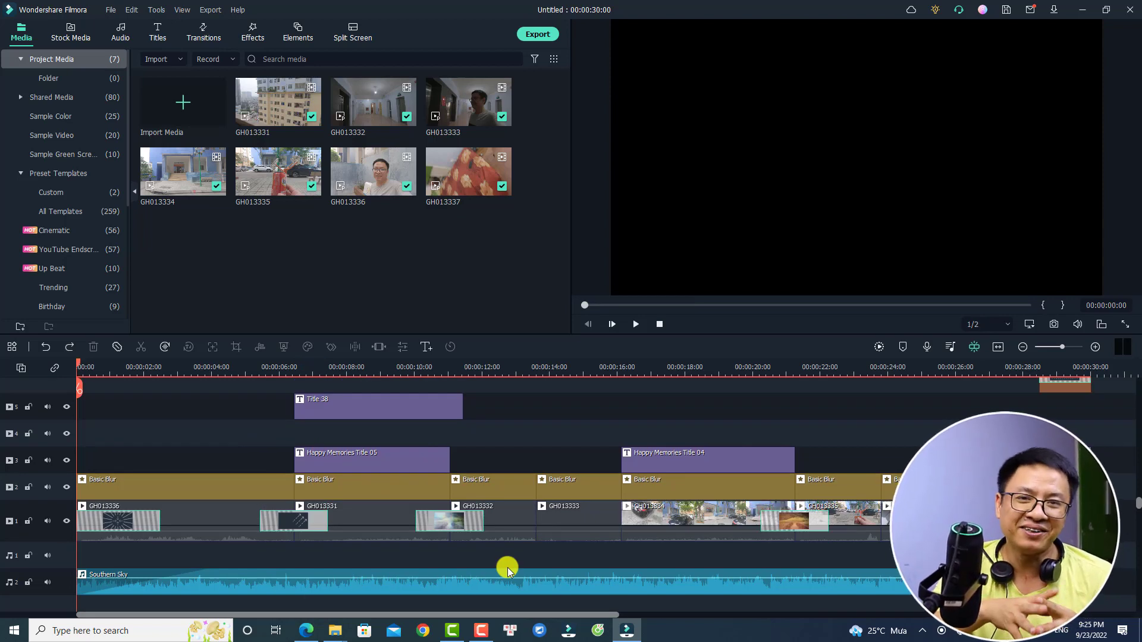